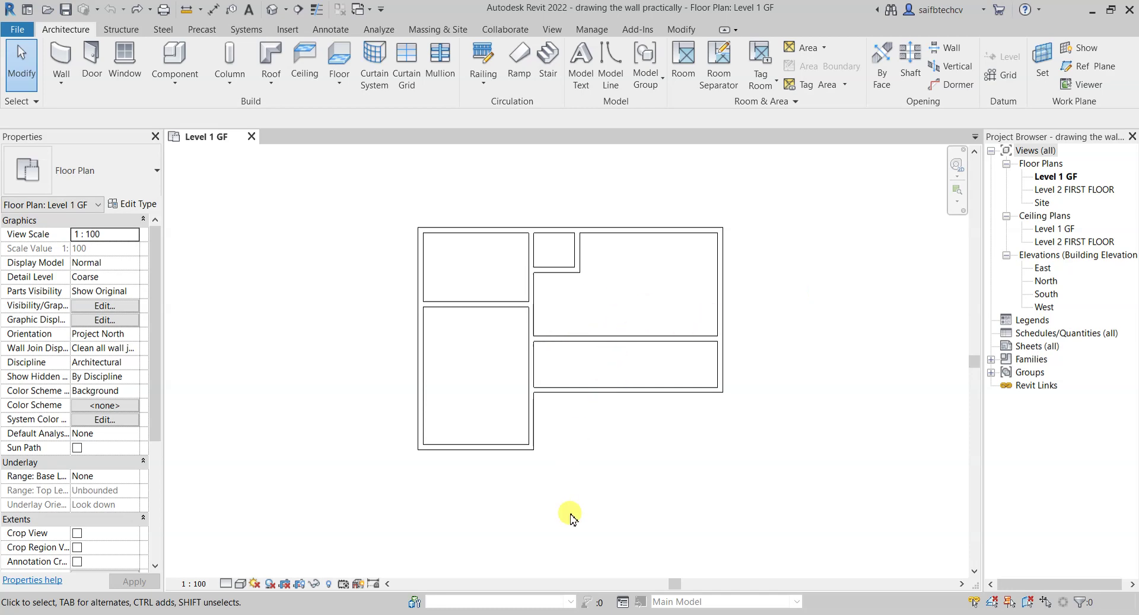
After checking the reference plan, shorten the verandah's top wall from its left end
key(alt+Tab)
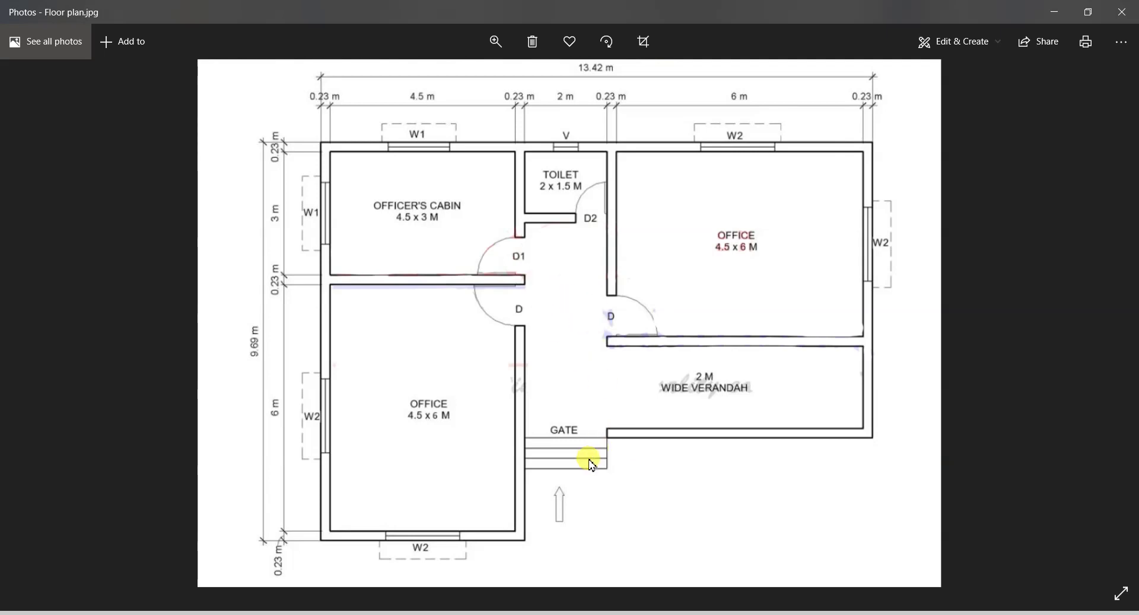
click(525, 613)
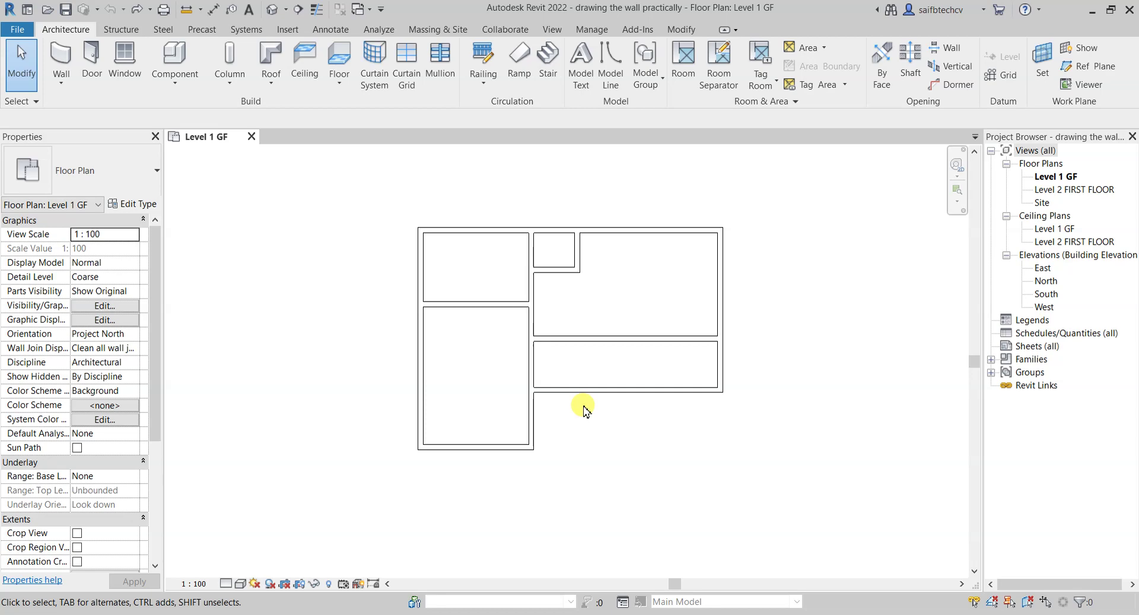
scroll(598, 321, up, 4)
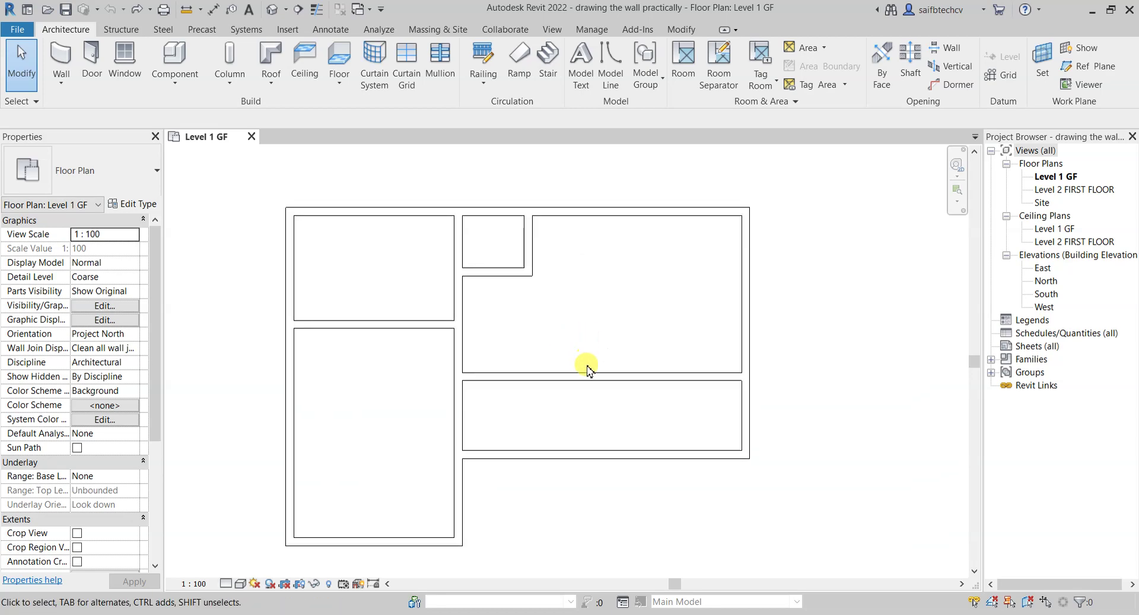
click(587, 374)
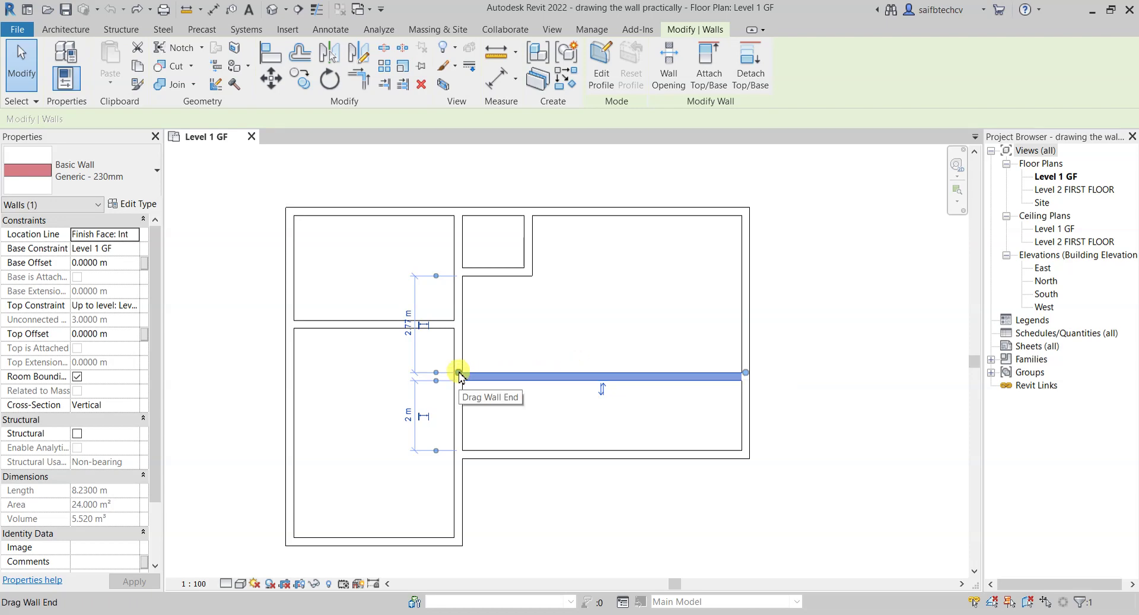
drag(461, 375, 534, 372)
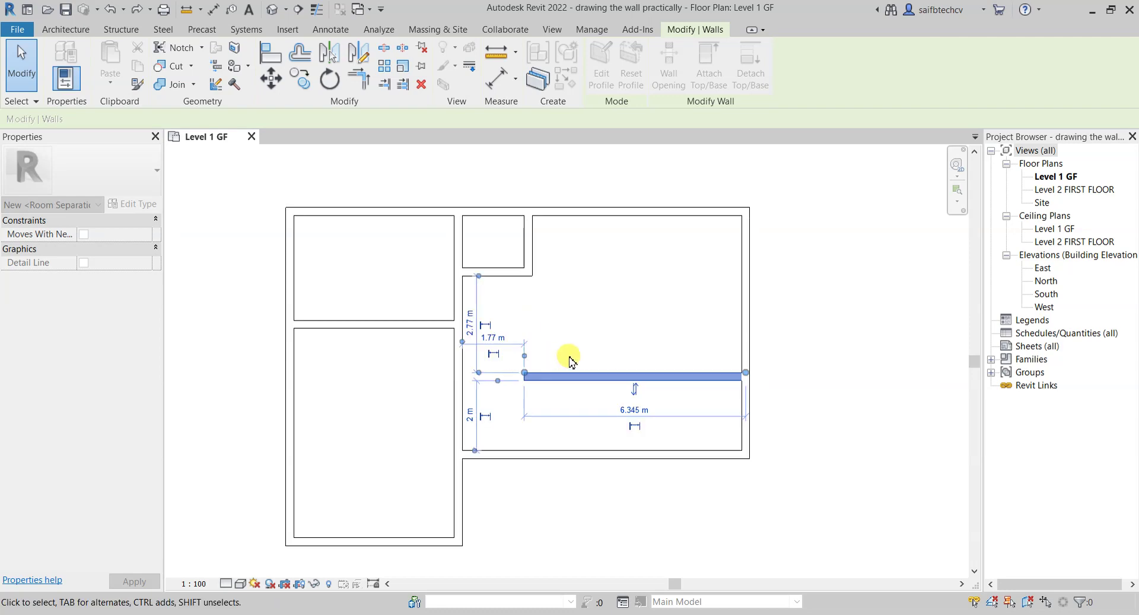
Extend the toilet's right wall down to meet the verandah wall, enclosing the right-hand room
click(529, 261)
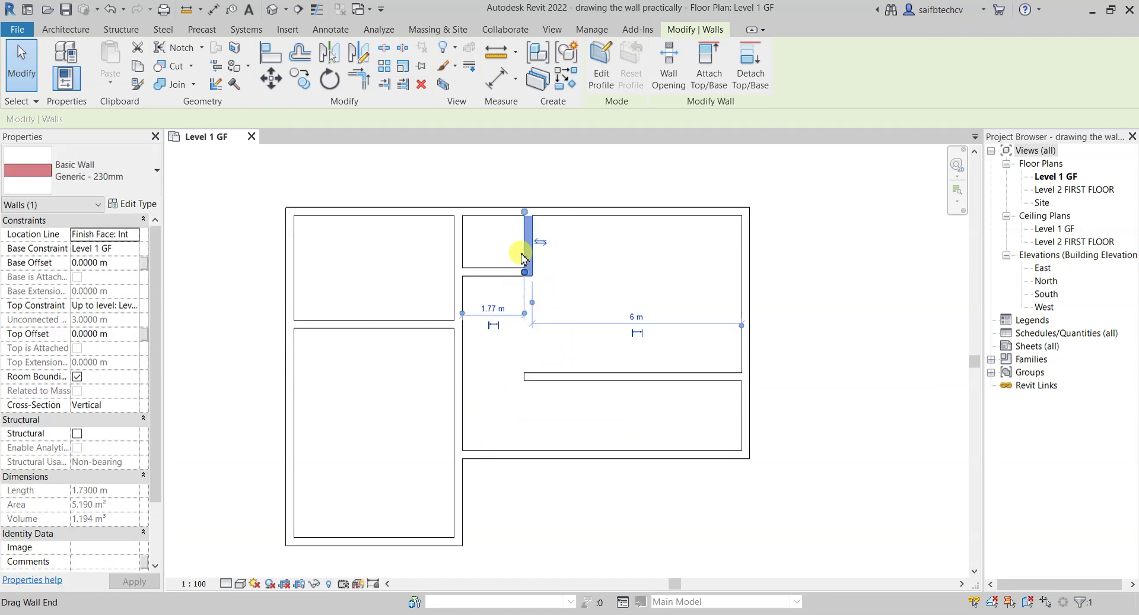
drag(525, 272, 525, 380)
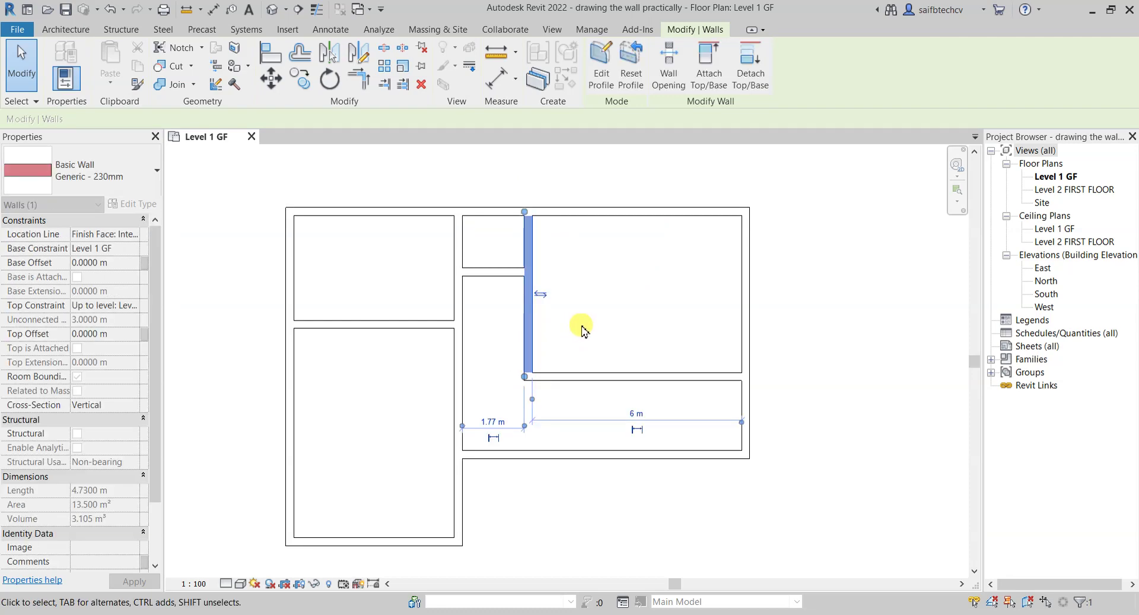
click(582, 329)
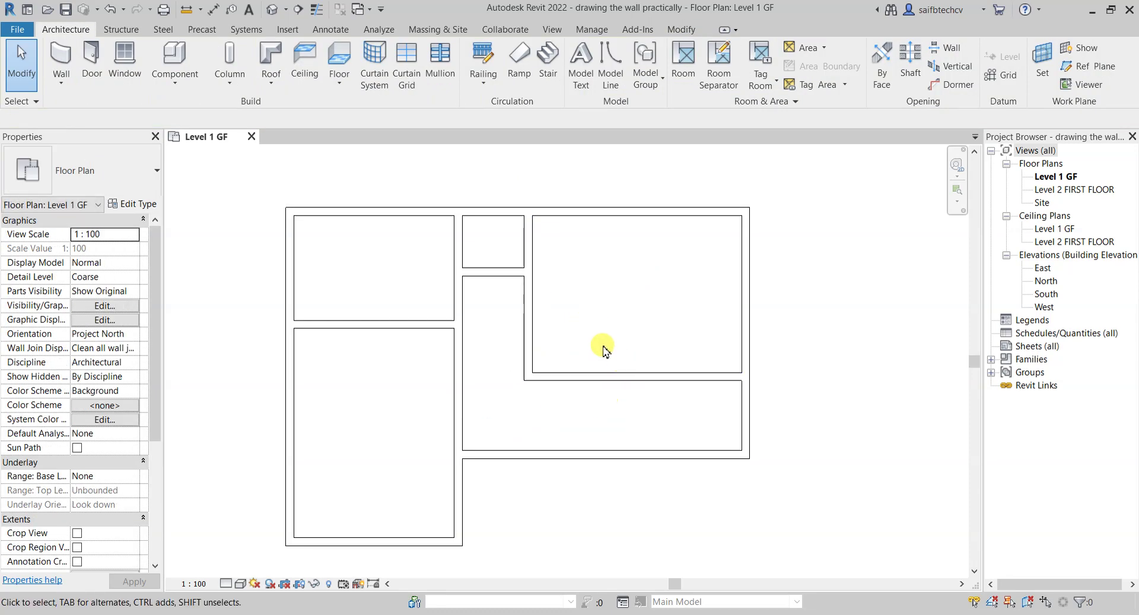
scroll(617, 369, down, 3)
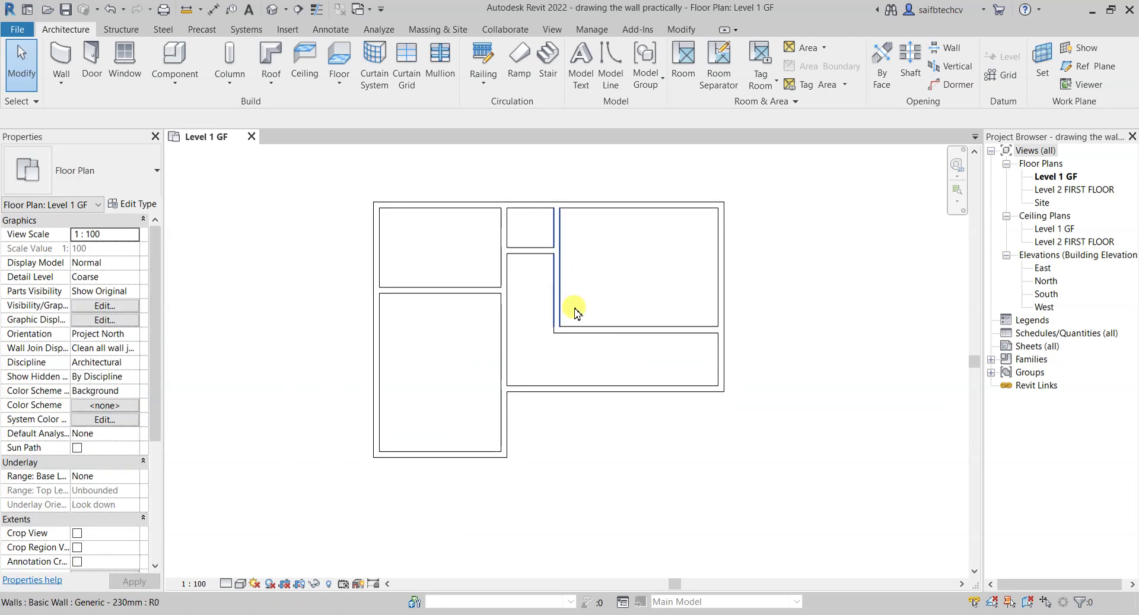
key(alt+Tab)
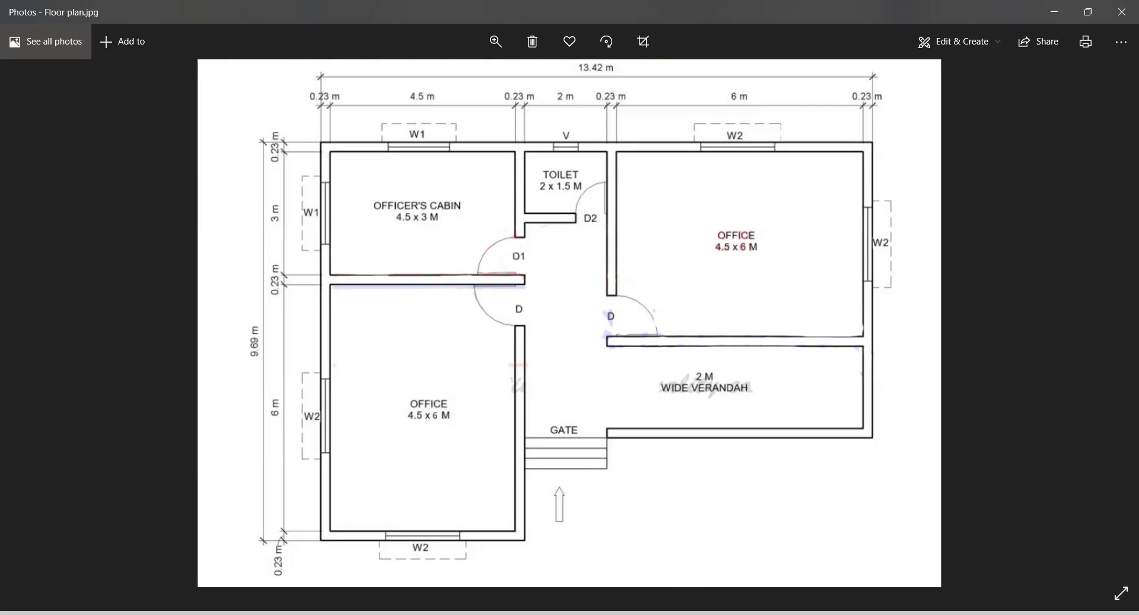
key(alt+Tab)
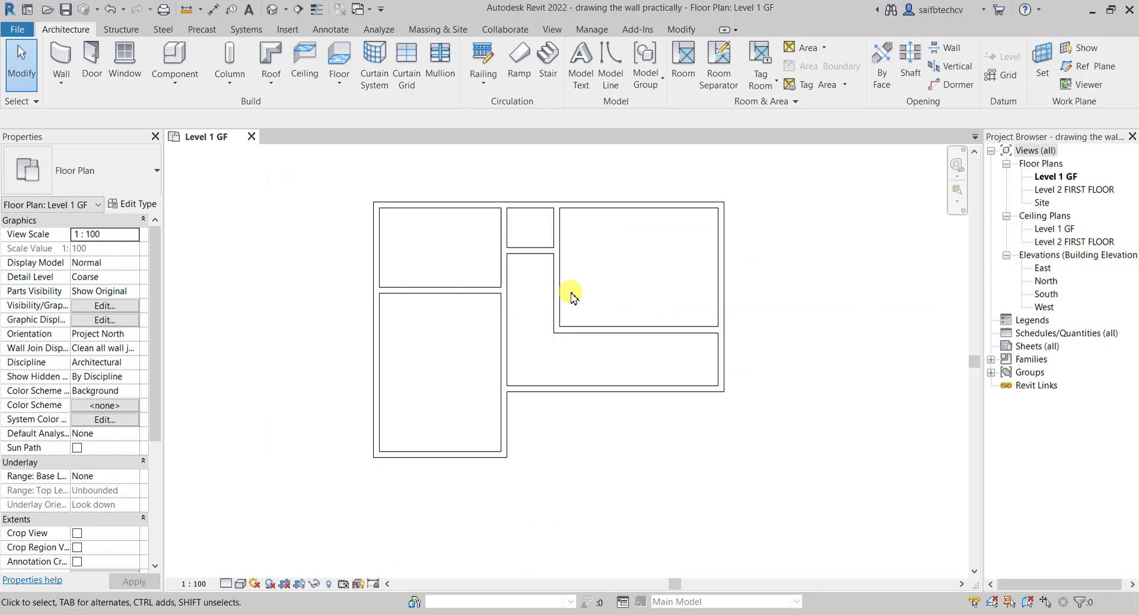
middle_drag(619, 243, 666, 292)
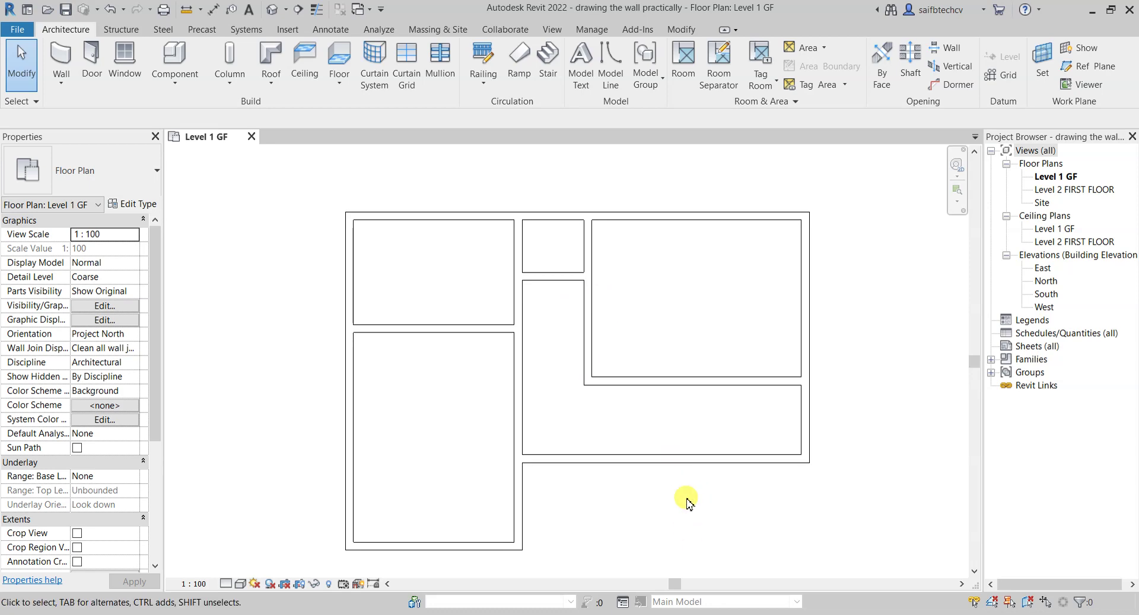
key(alt+Tab)
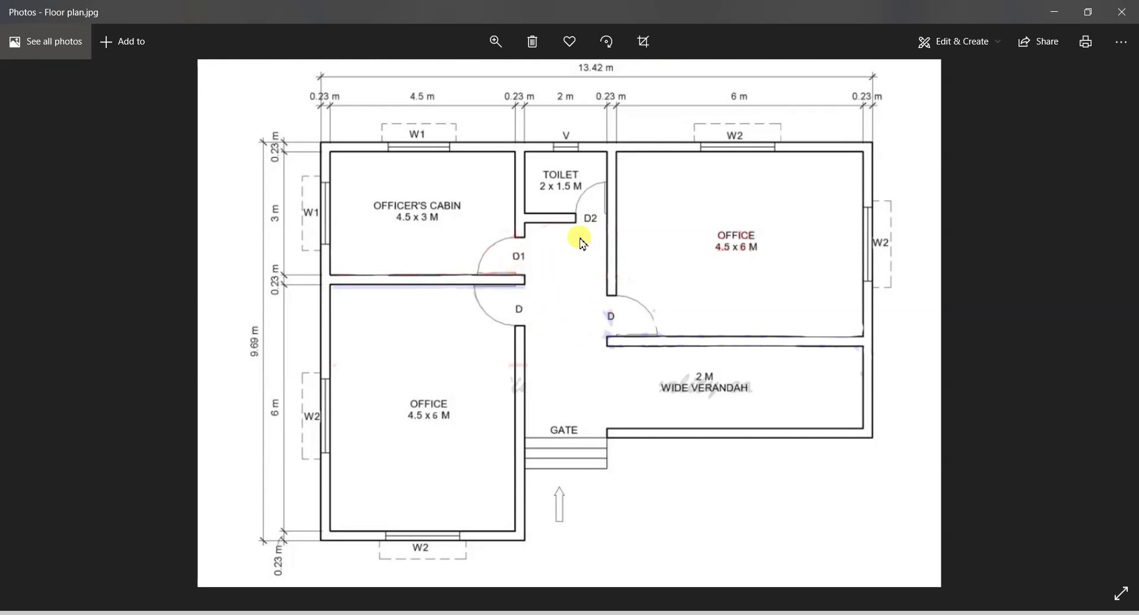
click(547, 612)
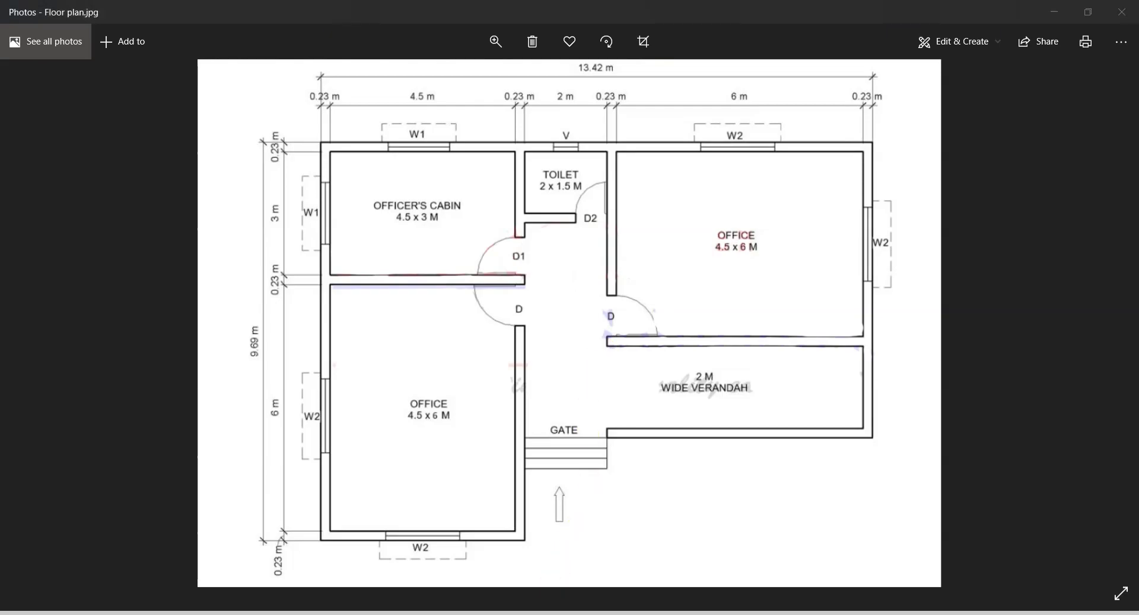
scroll(532, 338, up, 1)
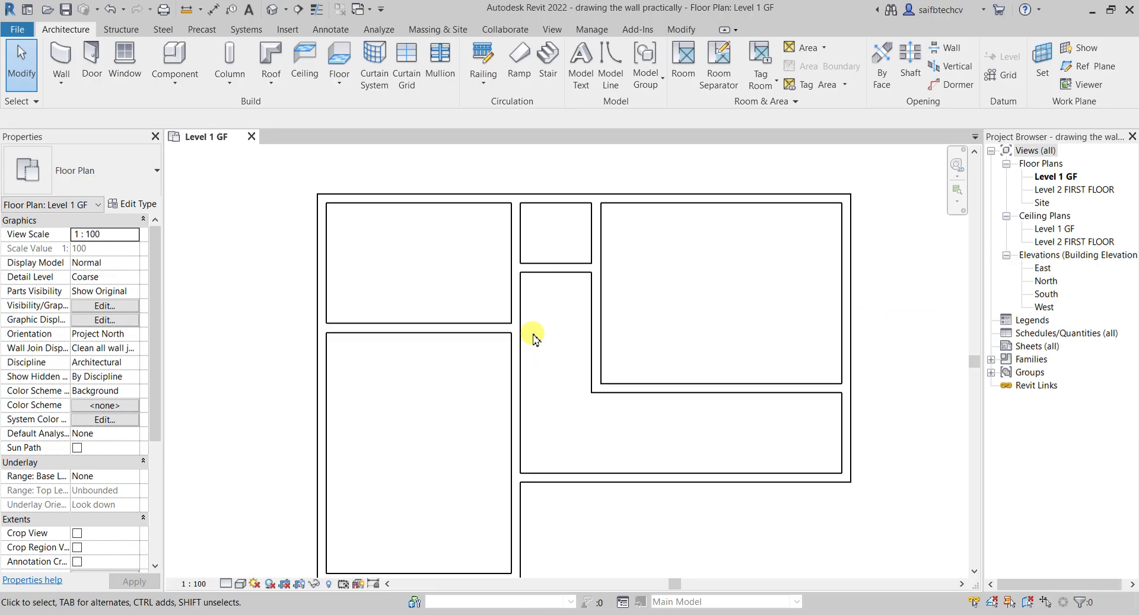
scroll(534, 339, down, 1)
middle_drag(541, 348, 530, 327)
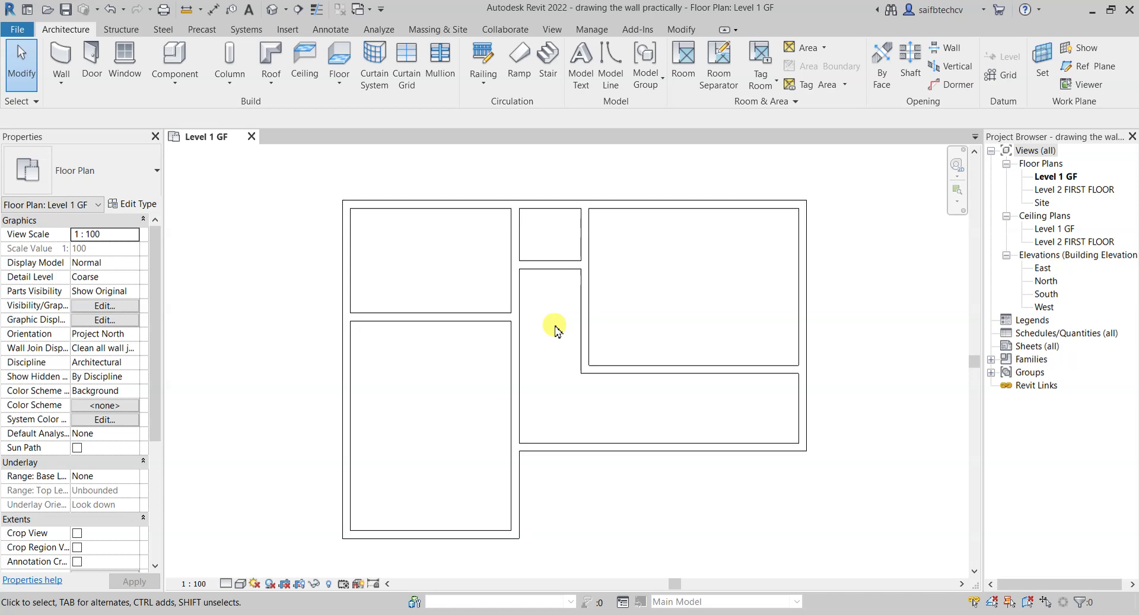
Start the Door tool with DR and open Load Family to browse for a door family
key(d)
key(r)
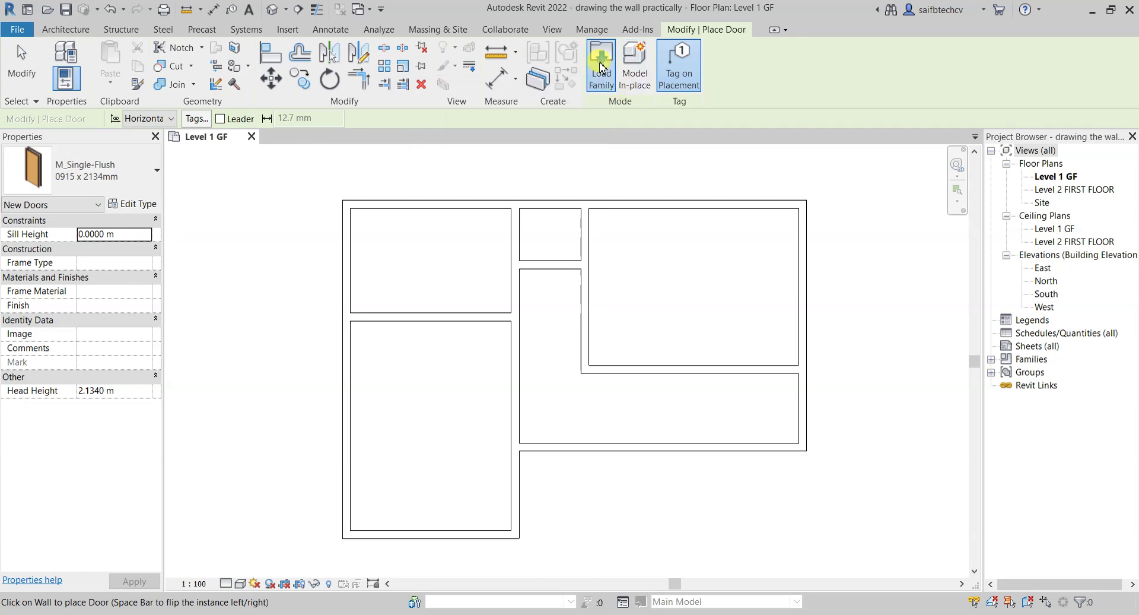
click(602, 68)
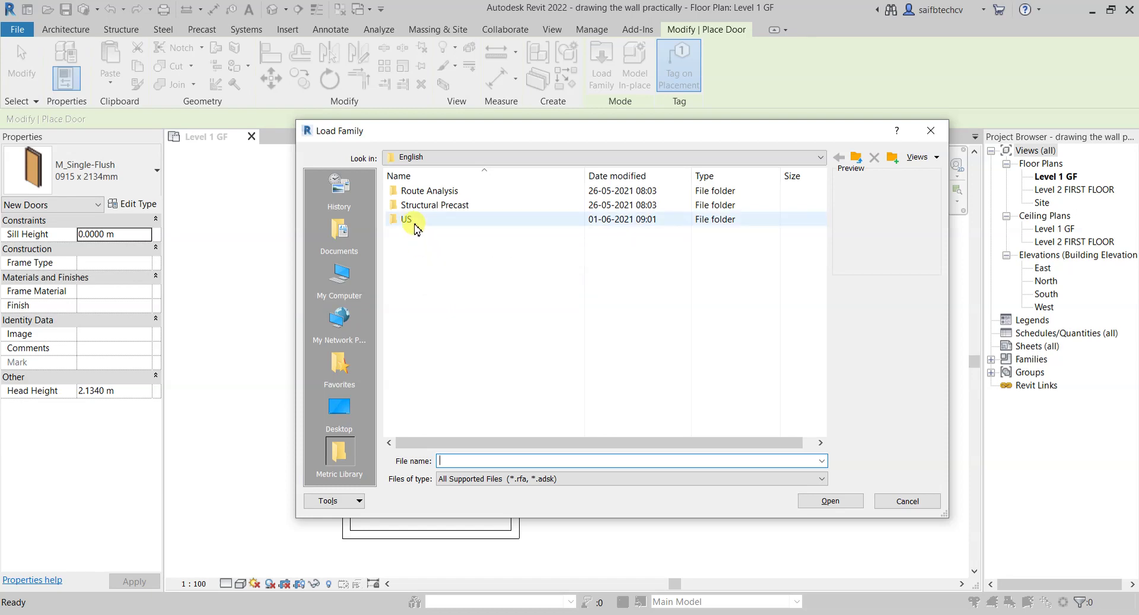
Browse to US > Doors > Commercial and load the M_Door-Passage-Single-Two_Lite family
double_click(407, 219)
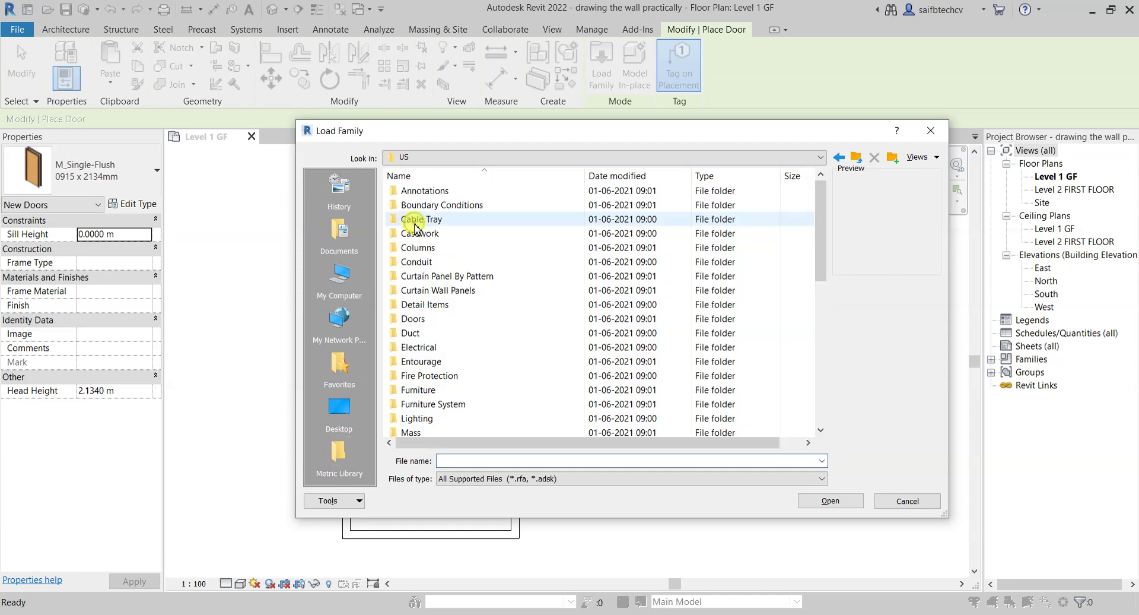
double_click(446, 324)
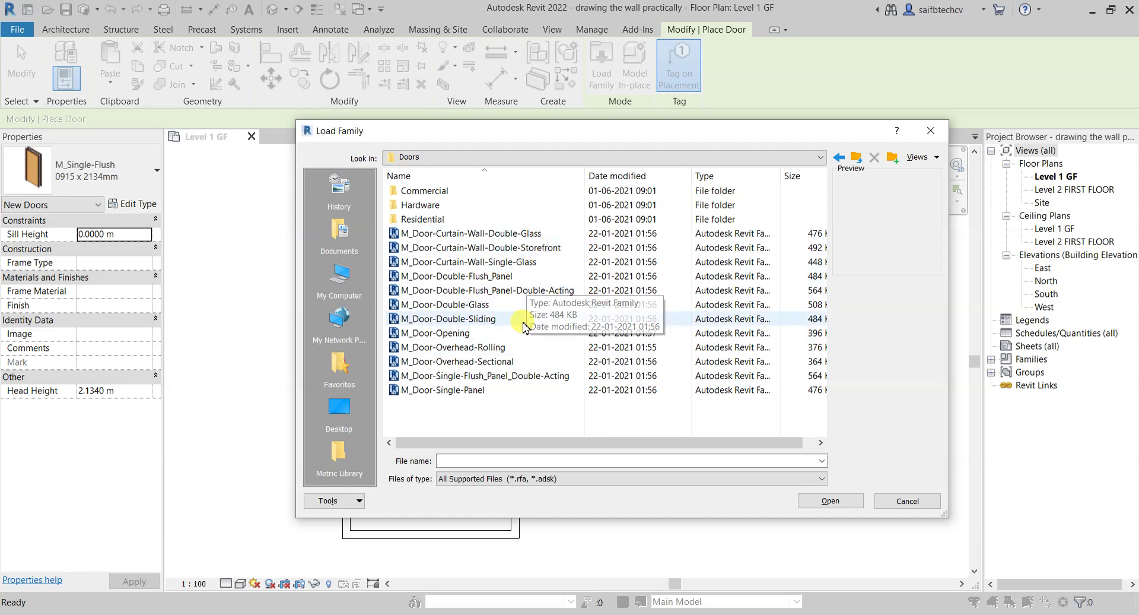
double_click(422, 191)
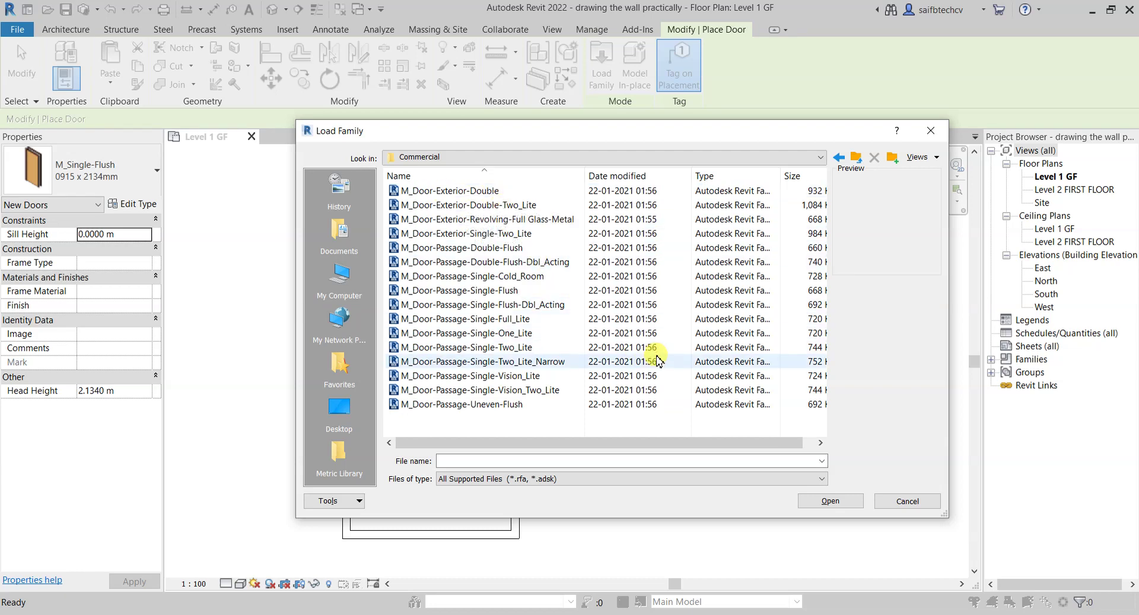
ctrl+scroll(659, 359, up, 1)
ctrl+scroll(659, 359, up, 3)
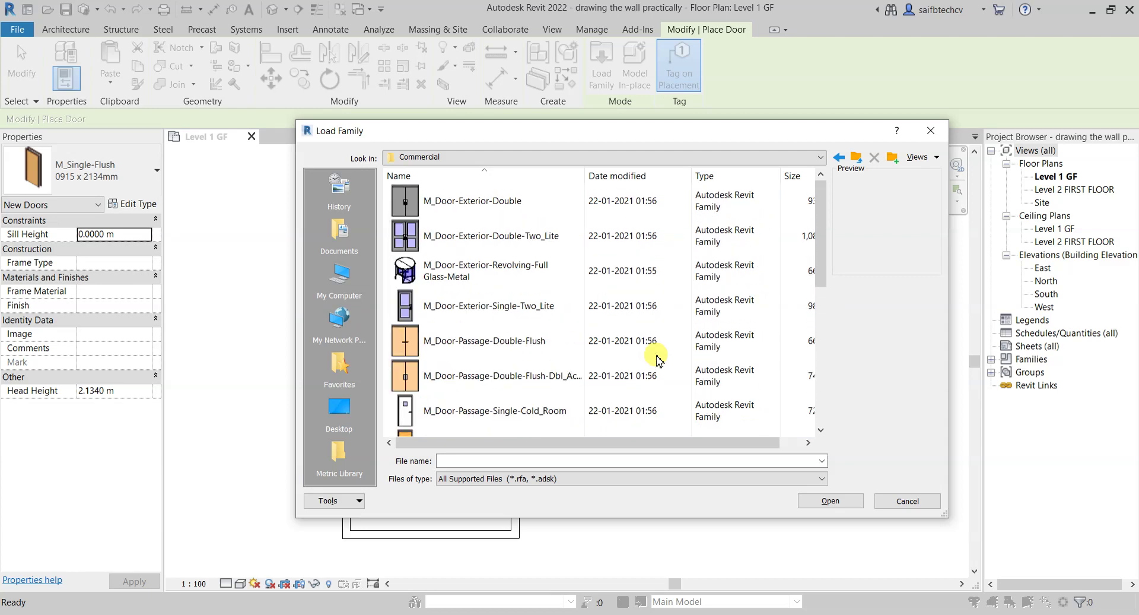
drag(821, 200, 818, 343)
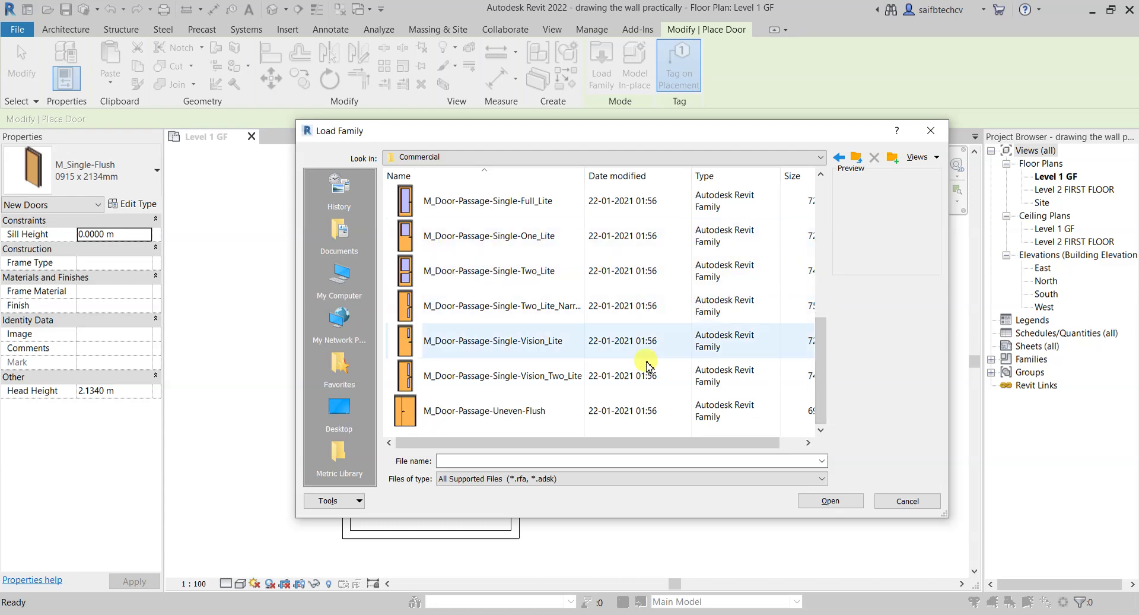
click(480, 271)
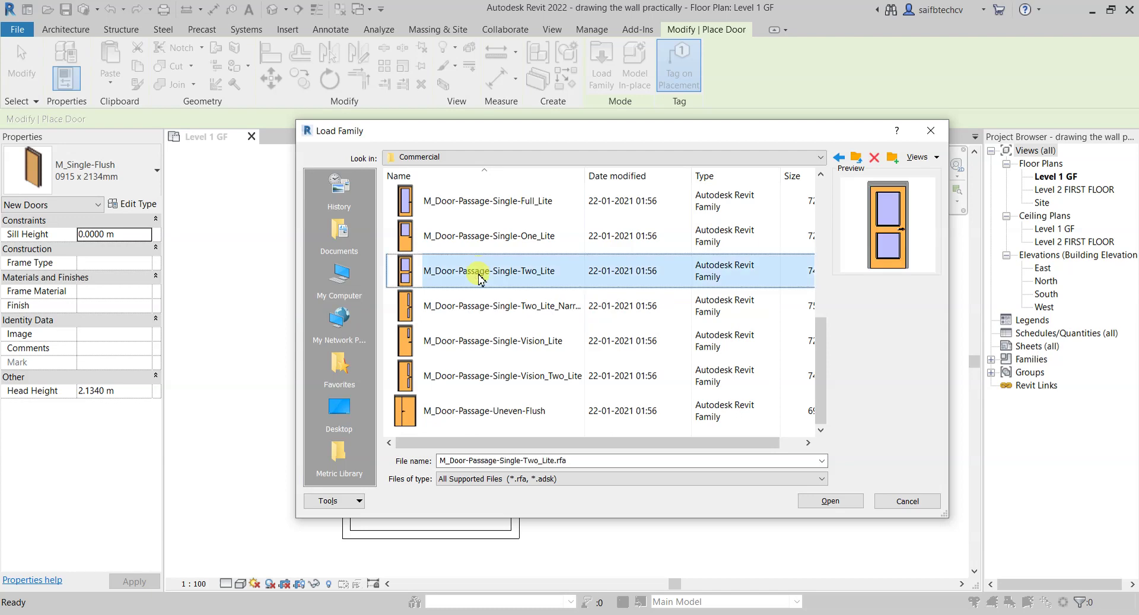
click(819, 500)
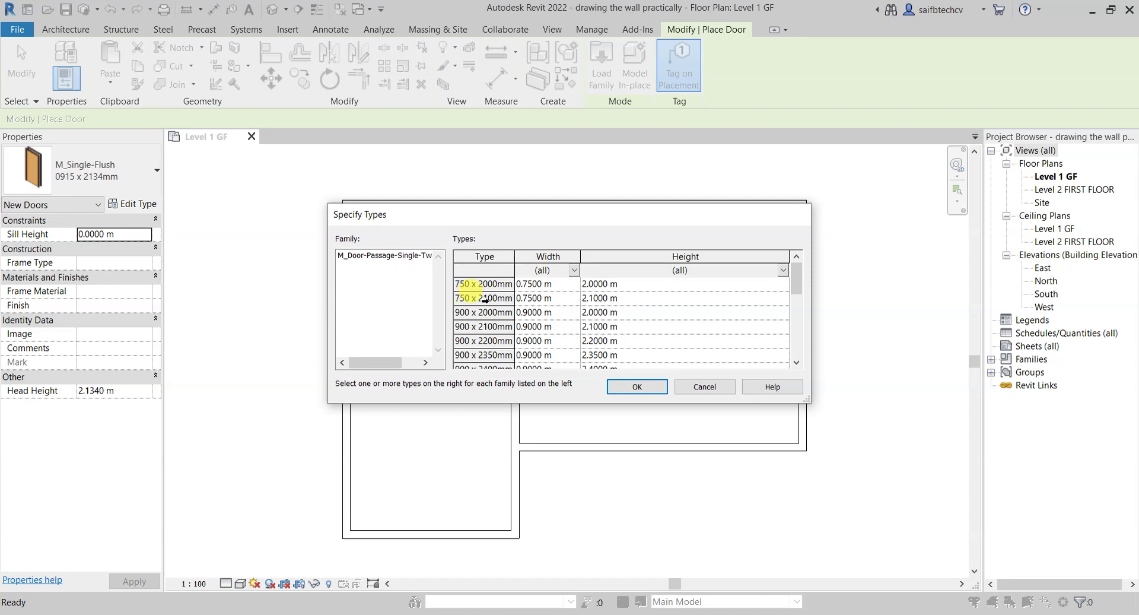
Select the 750 x 2100mm, 900 x 2400mm and 750 x 2000mm types and confirm loading them
click(484, 299)
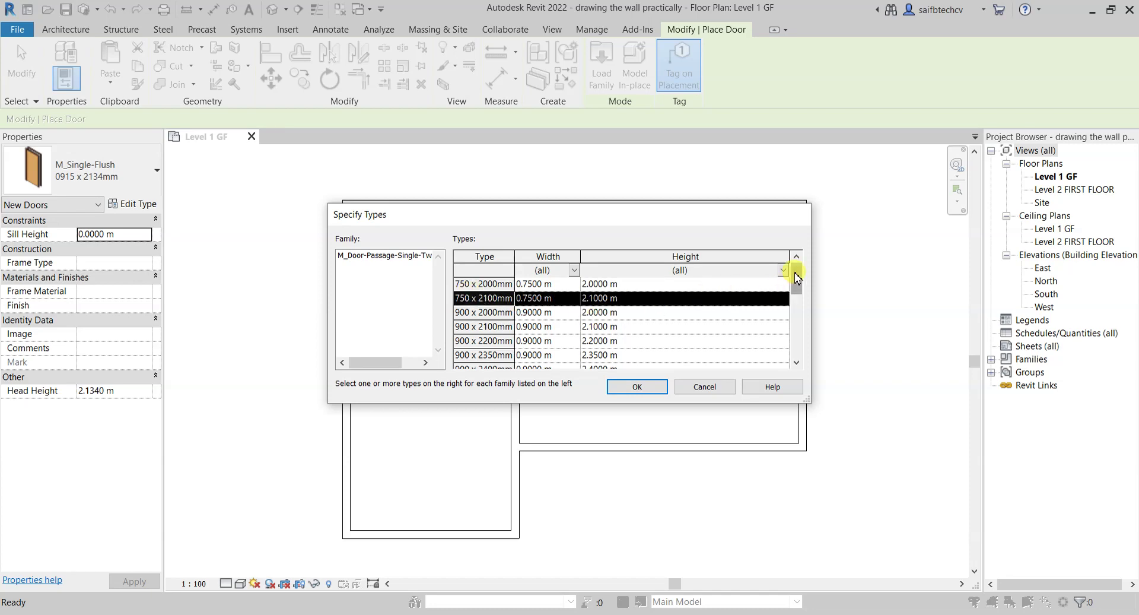
drag(795, 278, 797, 290)
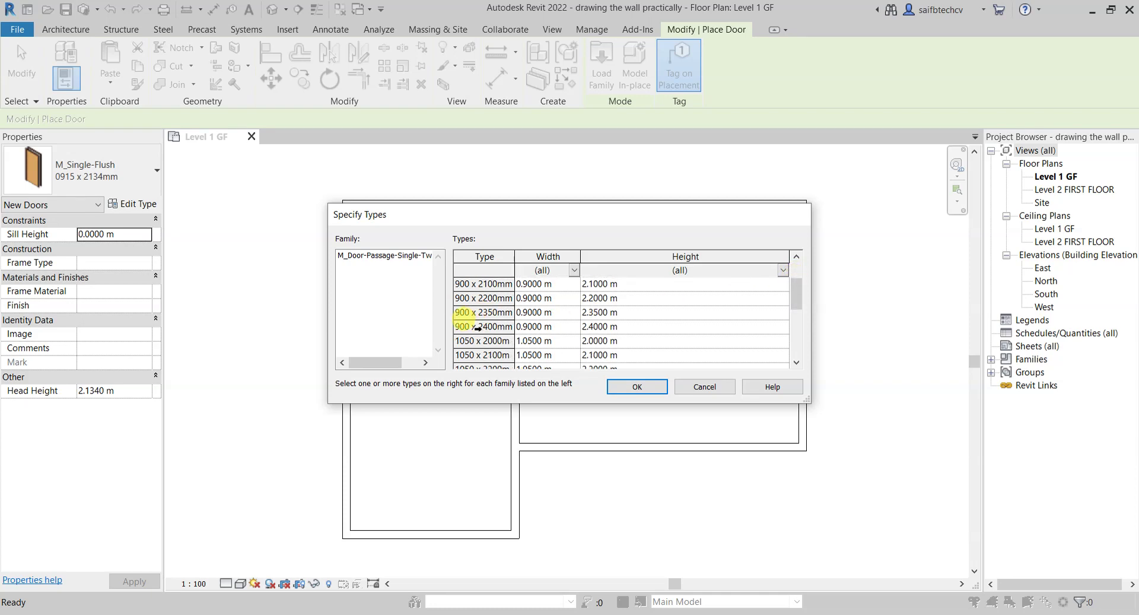
click(477, 327)
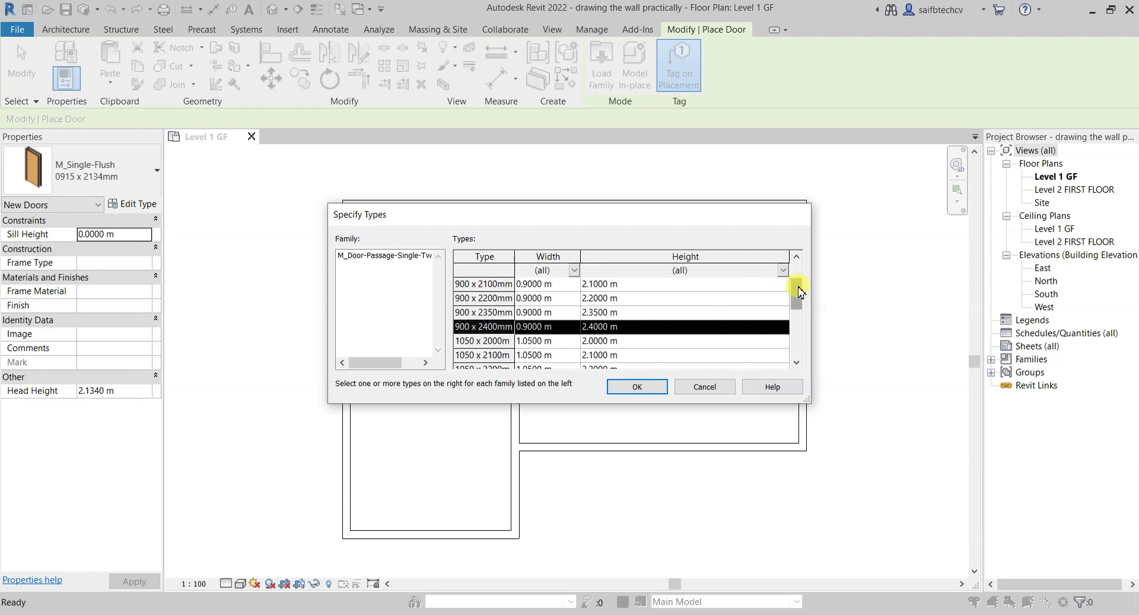
mouse_move(798, 290)
mouse_down()
mouse_move(798, 312)
mouse_move(798, 279)
mouse_up()
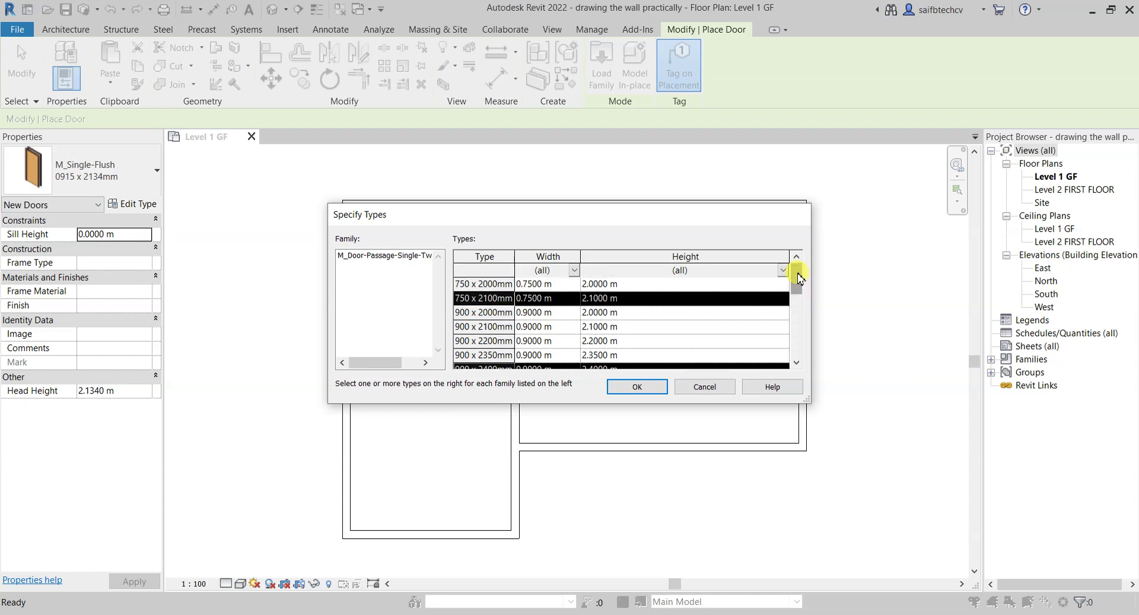
ctrl+click(484, 285)
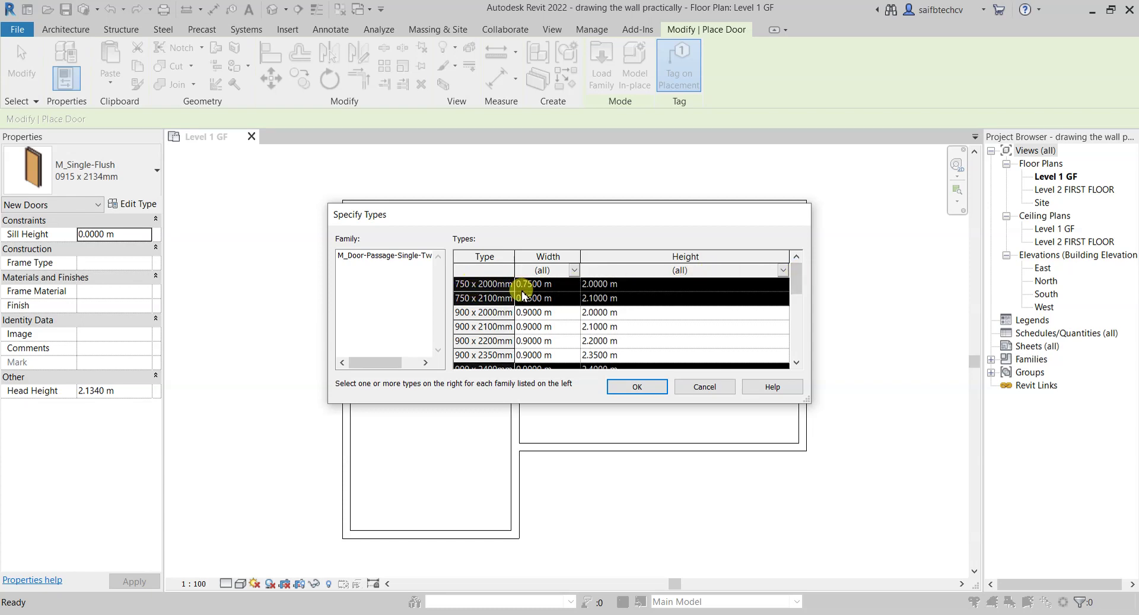
click(636, 387)
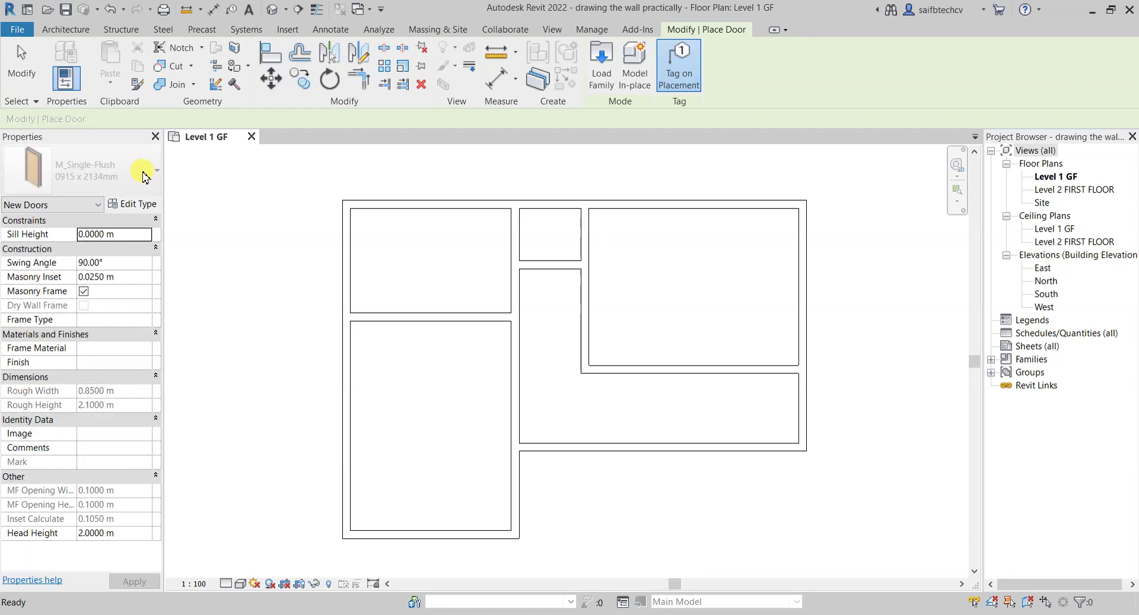
Compare with Floor plan.jpg, then reopen the door type selector to view the loaded passage door sizes
click(134, 178)
click(136, 199)
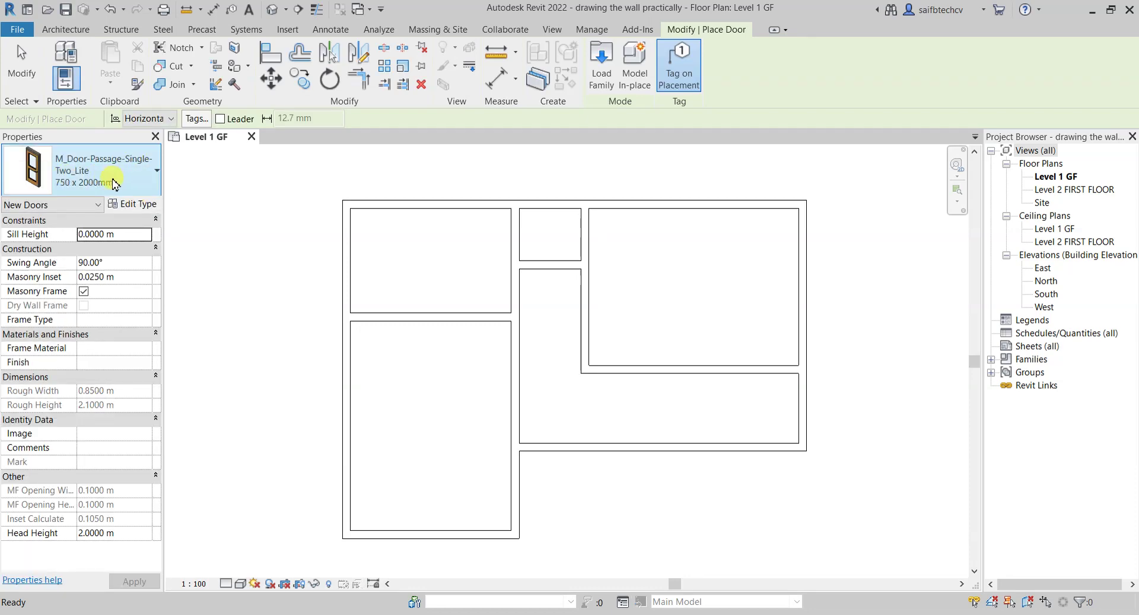
click(134, 173)
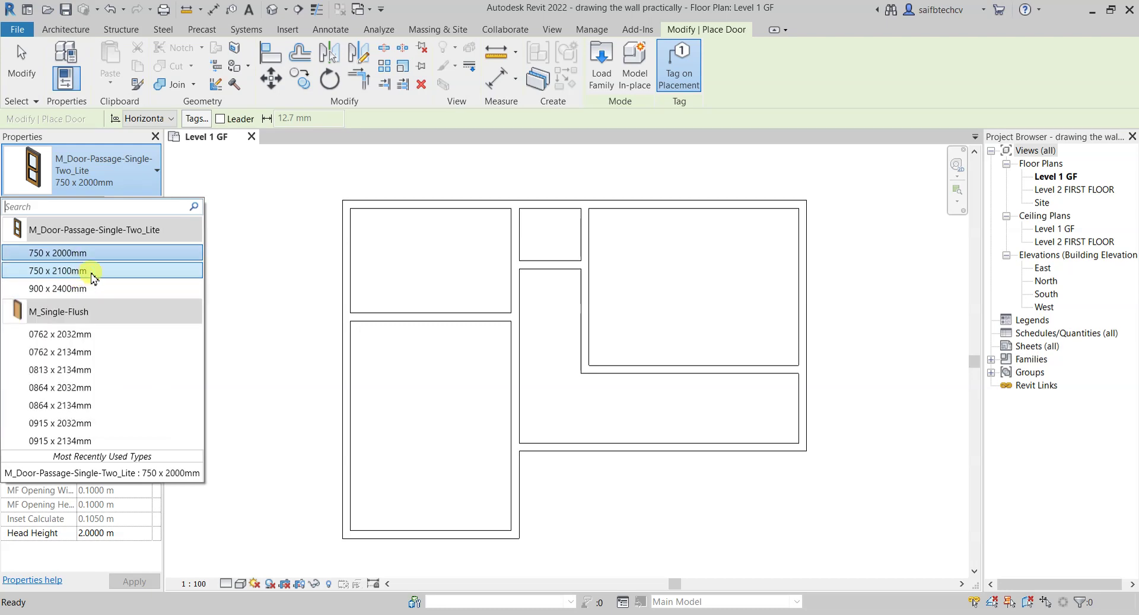
key(alt+Tab)
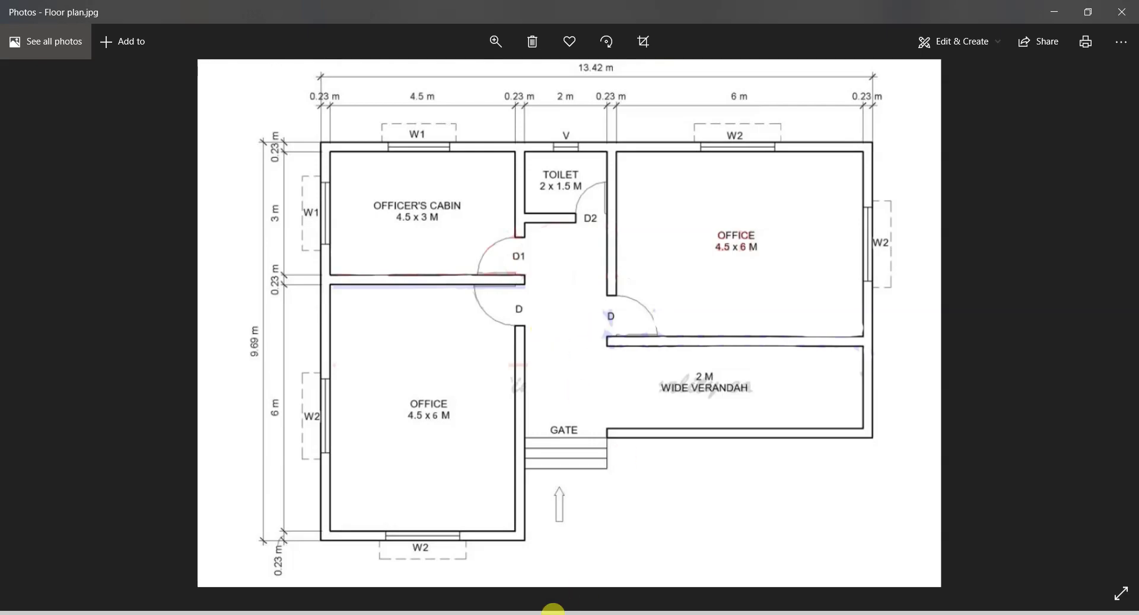
click(552, 611)
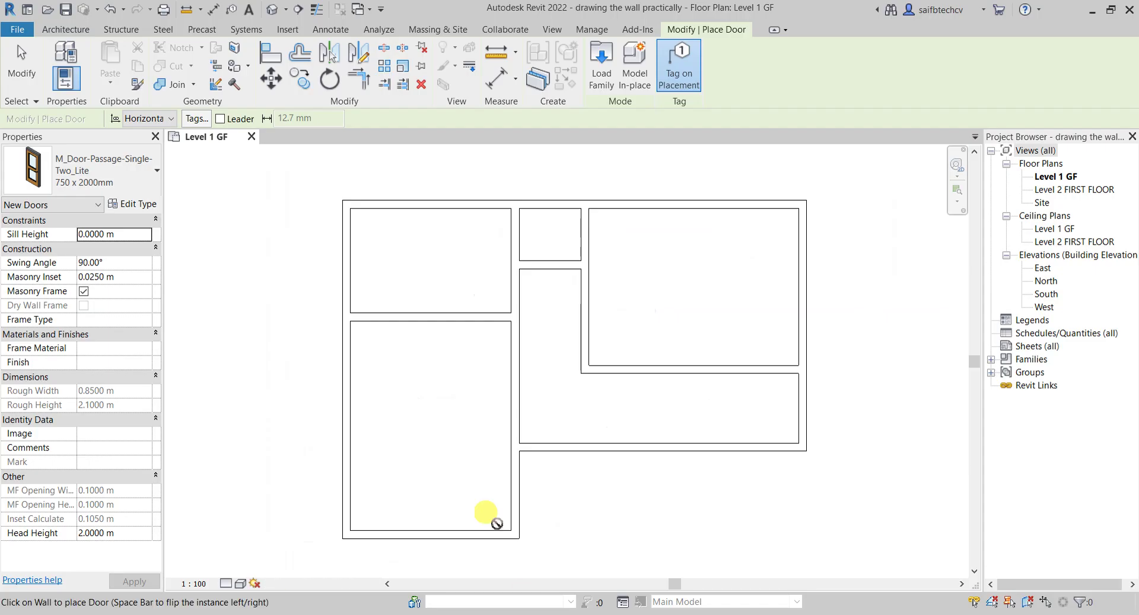
click(148, 183)
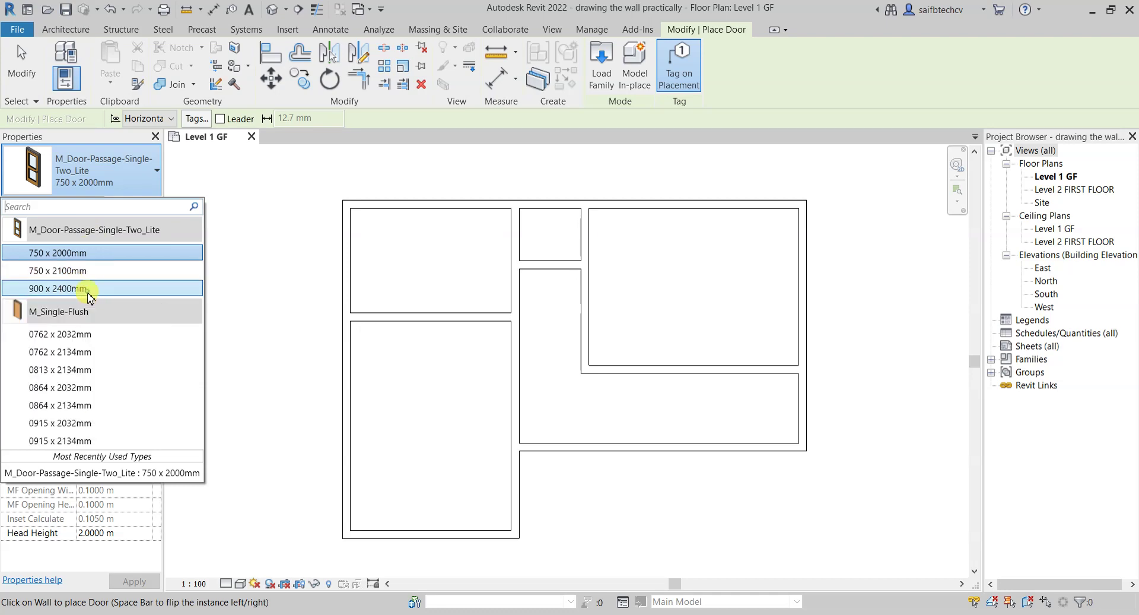
Pick the 900 x 2400mm passage door and place door 1 in the right office's corridor wall
click(91, 295)
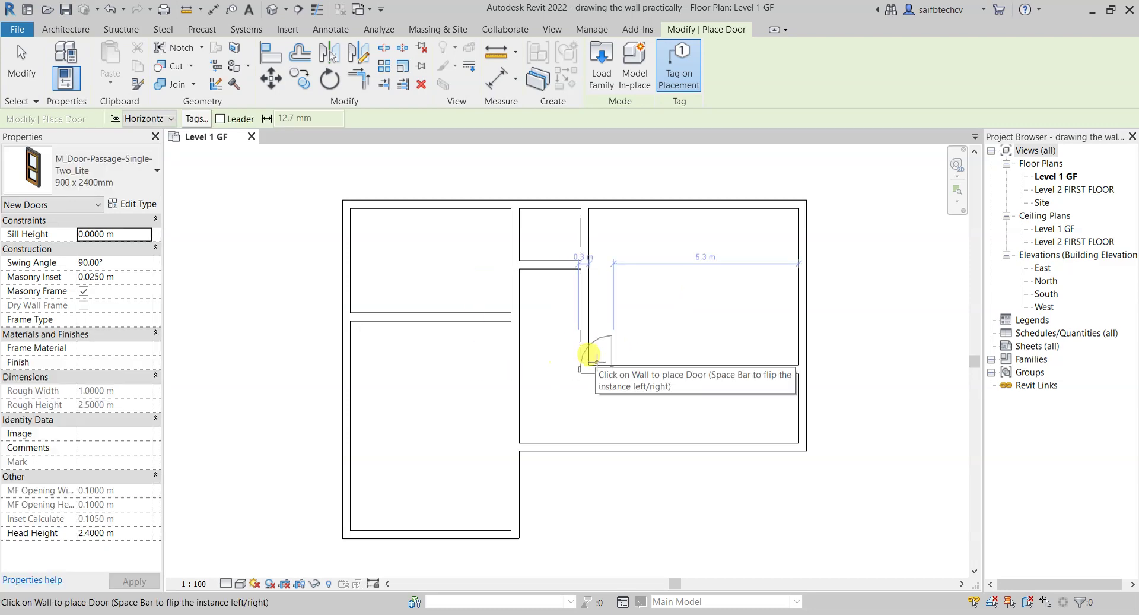
scroll(589, 347, up, 5)
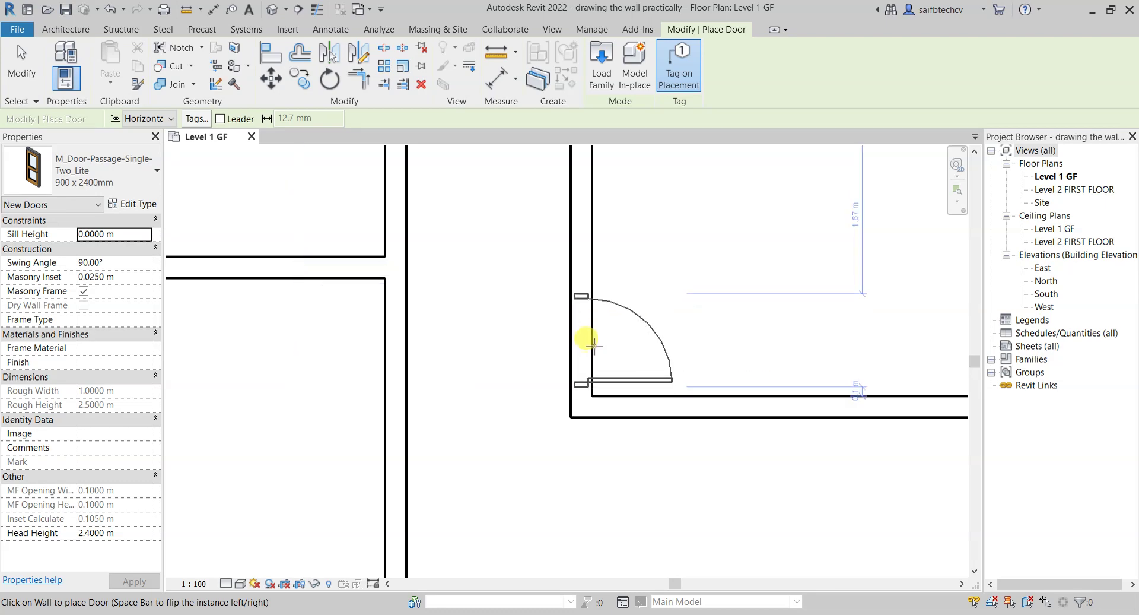
click(589, 348)
scroll(589, 348, down, 1)
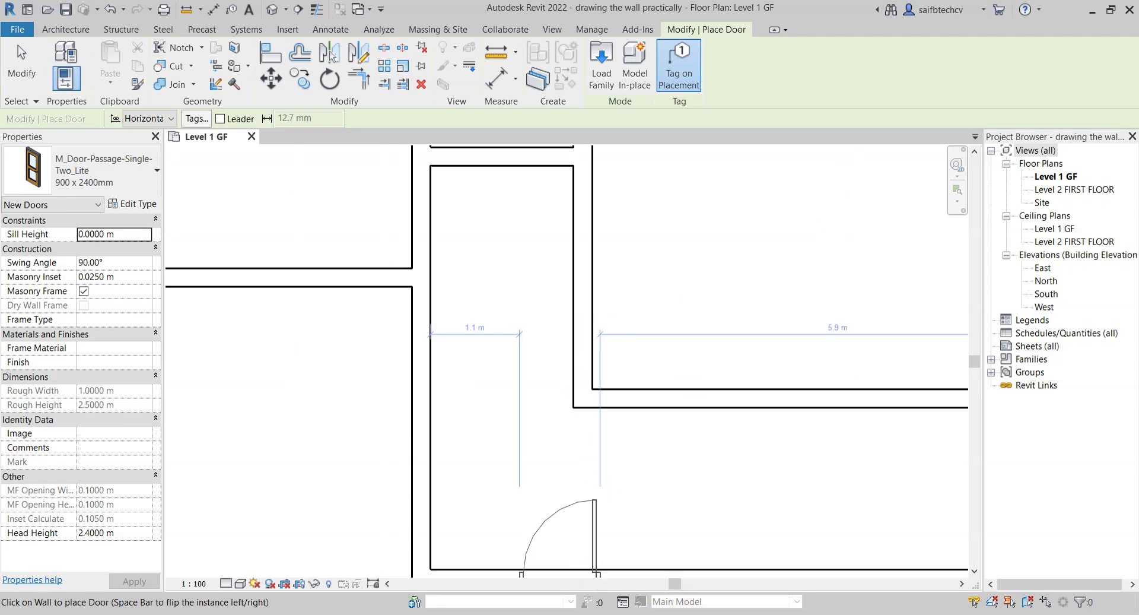
key(alt+Tab)
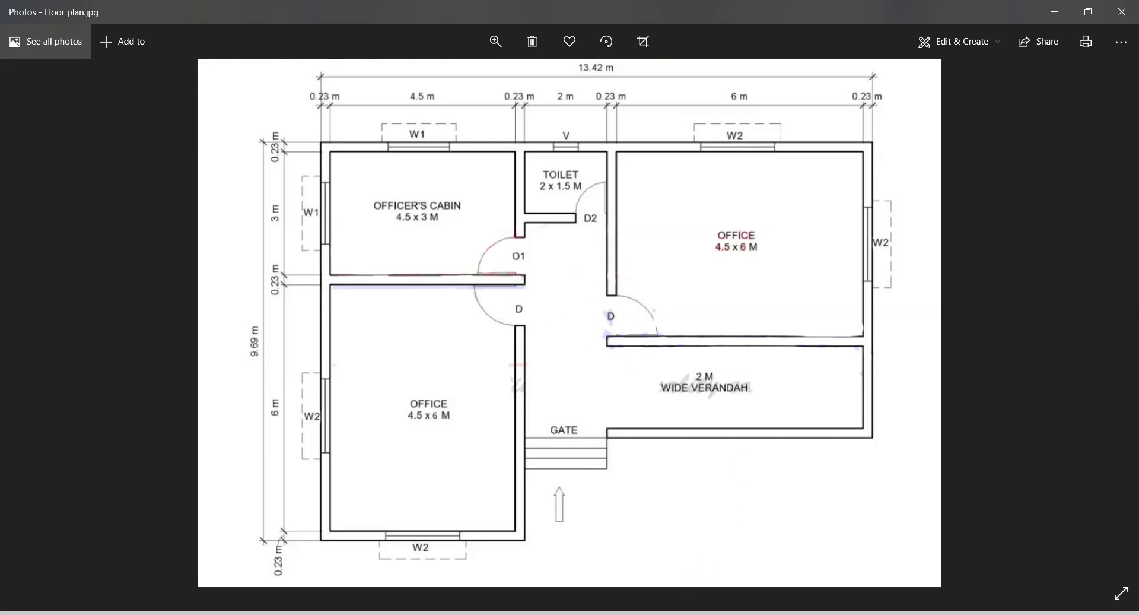
key(alt+Tab)
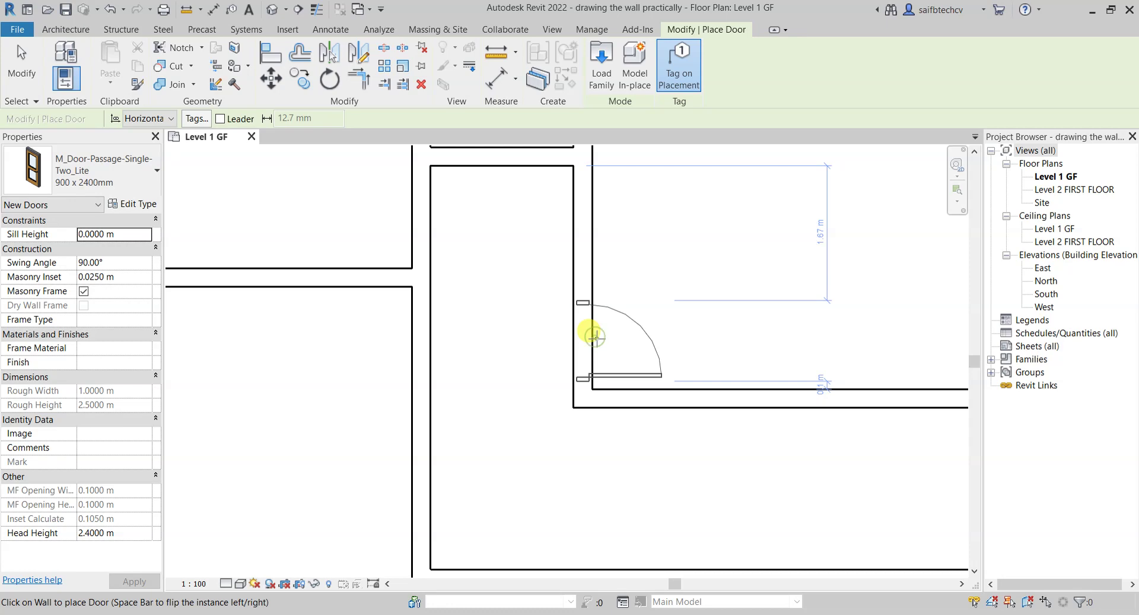
click(601, 335)
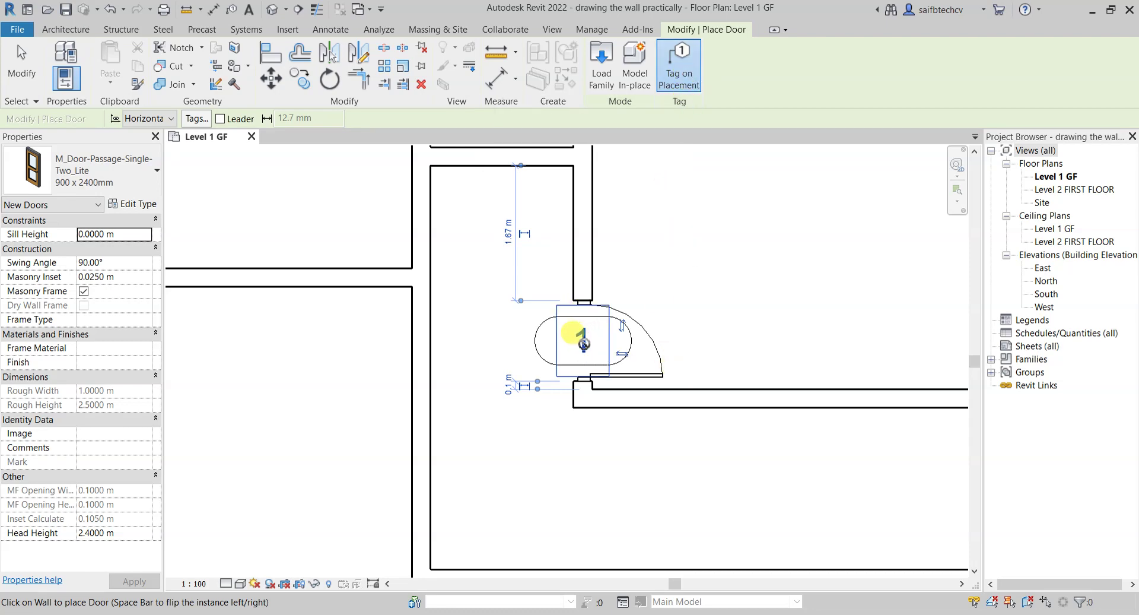
scroll(460, 303, down, 1)
scroll(737, 272, down, 1)
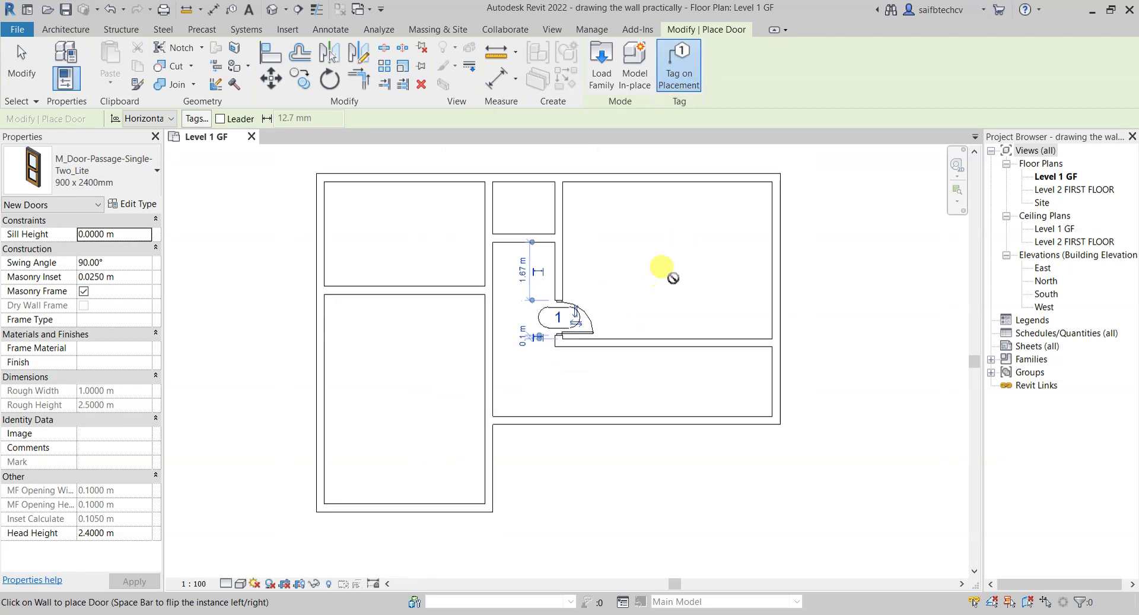
scroll(737, 322, down, 1)
middle_drag(738, 322, 760, 333)
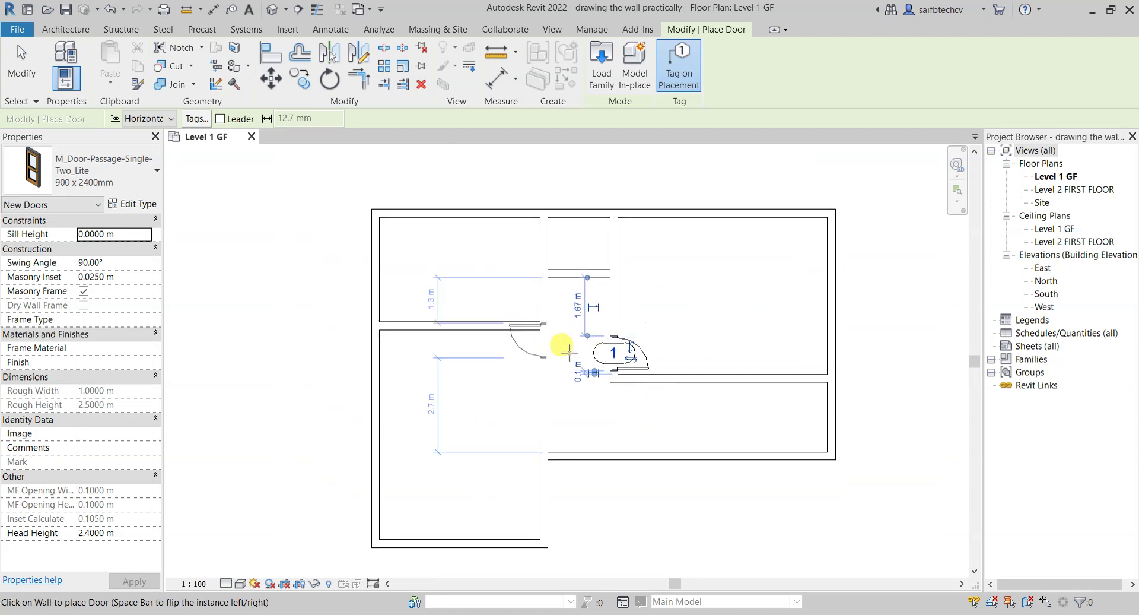
key(alt+Tab)
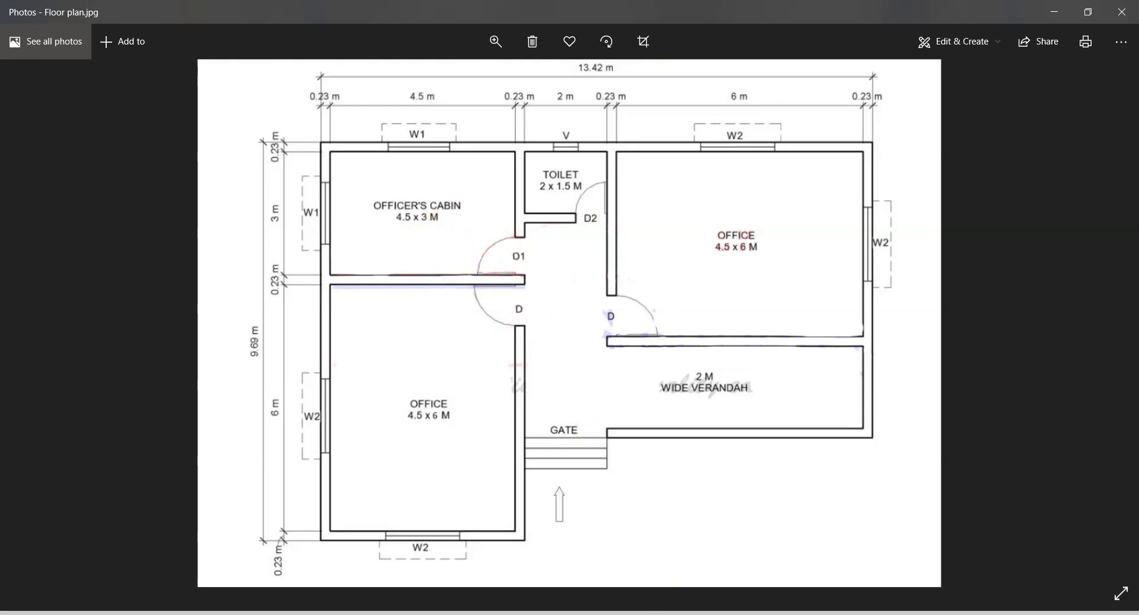
Place door 2 in the corridor wall below the cabin partition, opening into the lower-left office
key(alt+Tab)
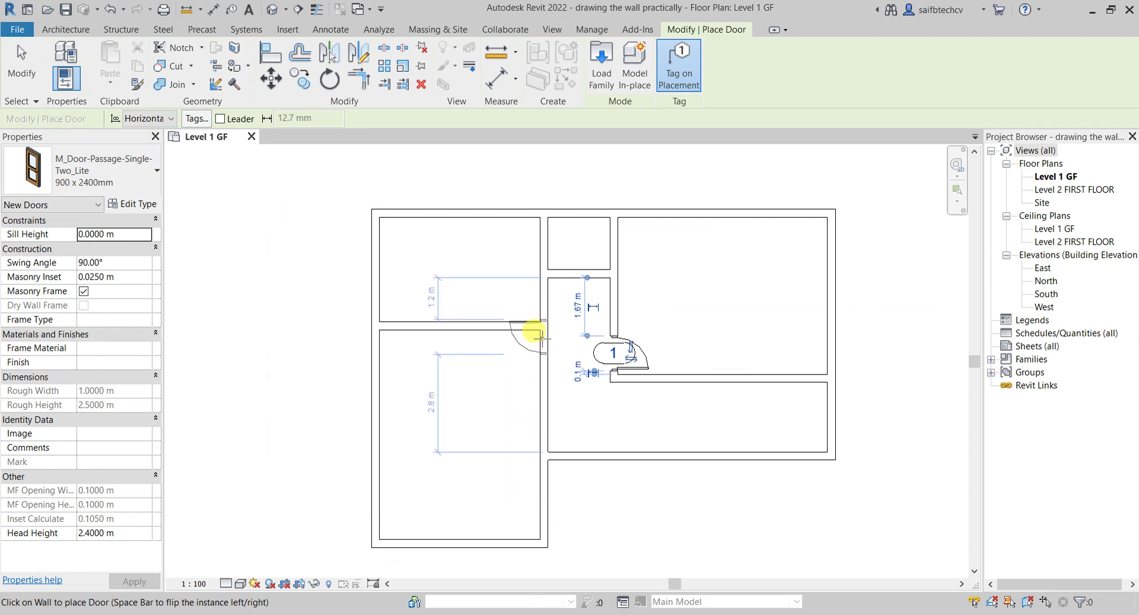
scroll(537, 337, up, 8)
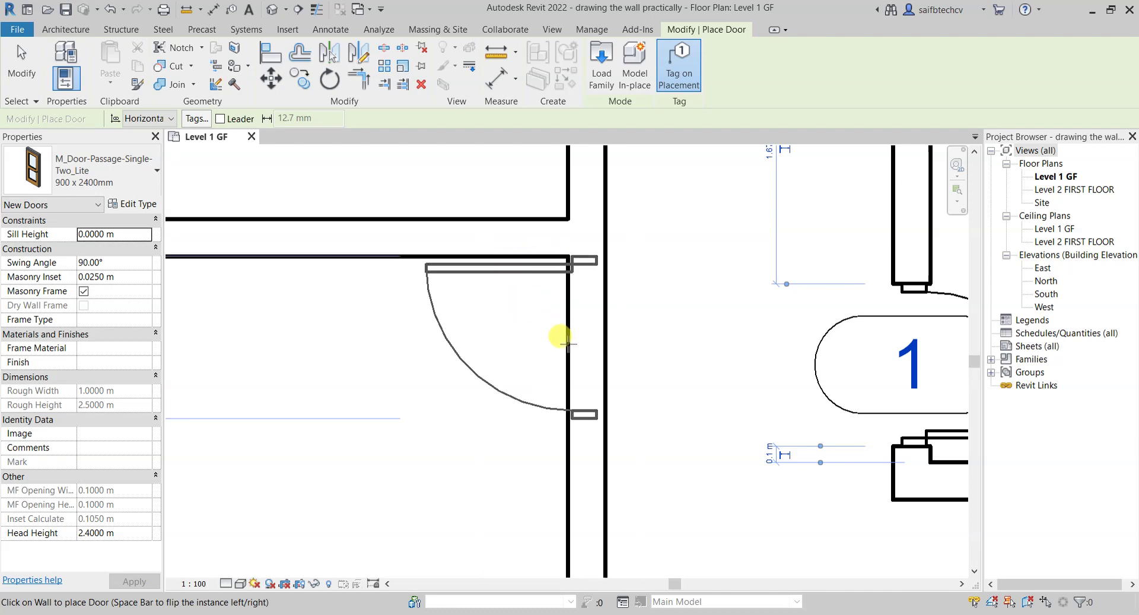
scroll(567, 339, down, 2)
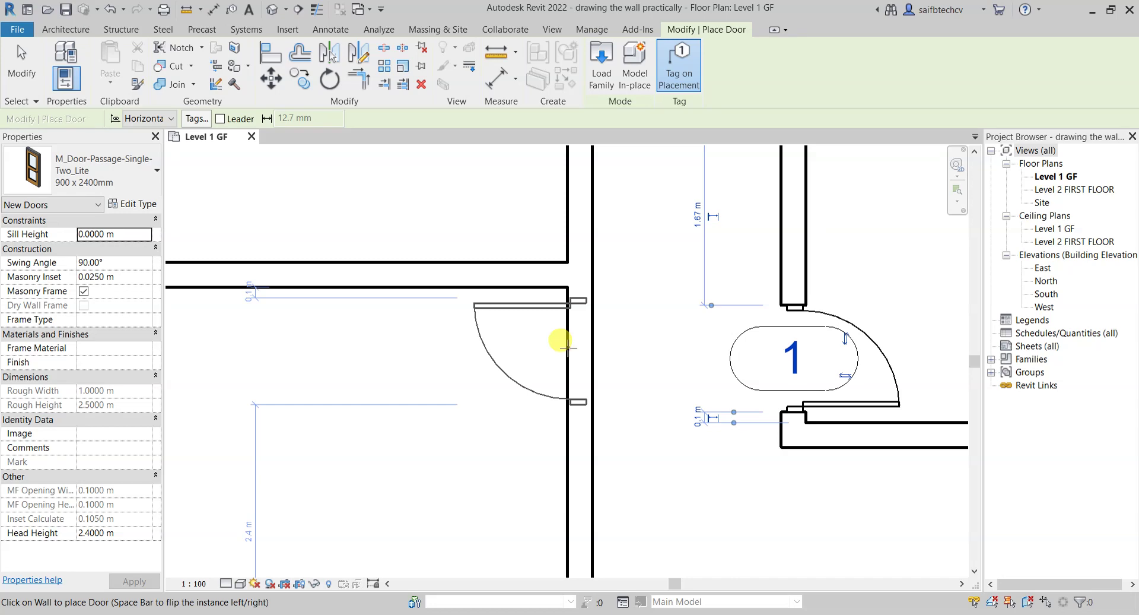
click(568, 347)
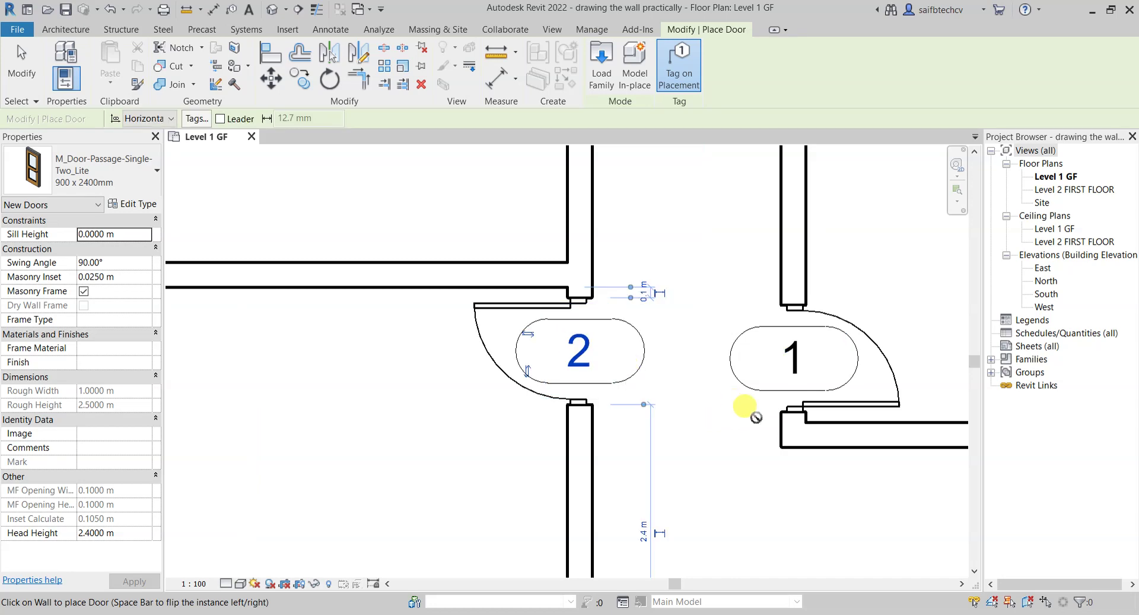
scroll(742, 407, down, 1)
scroll(941, 323, up, 1)
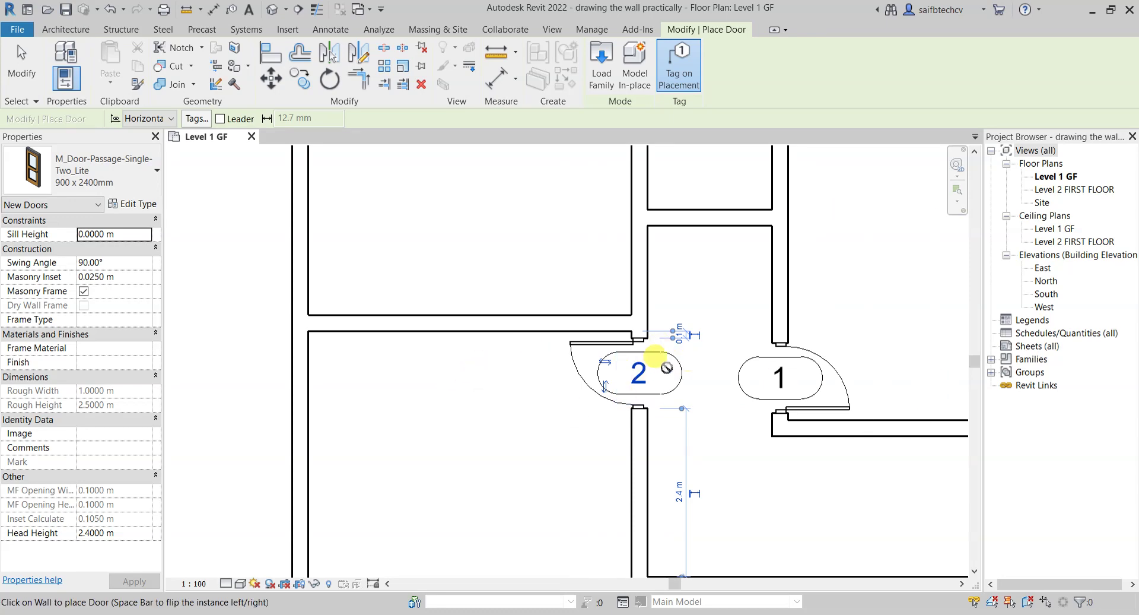
scroll(676, 352, down, 3)
scroll(677, 342, down, 1)
scroll(540, 324, down, 2)
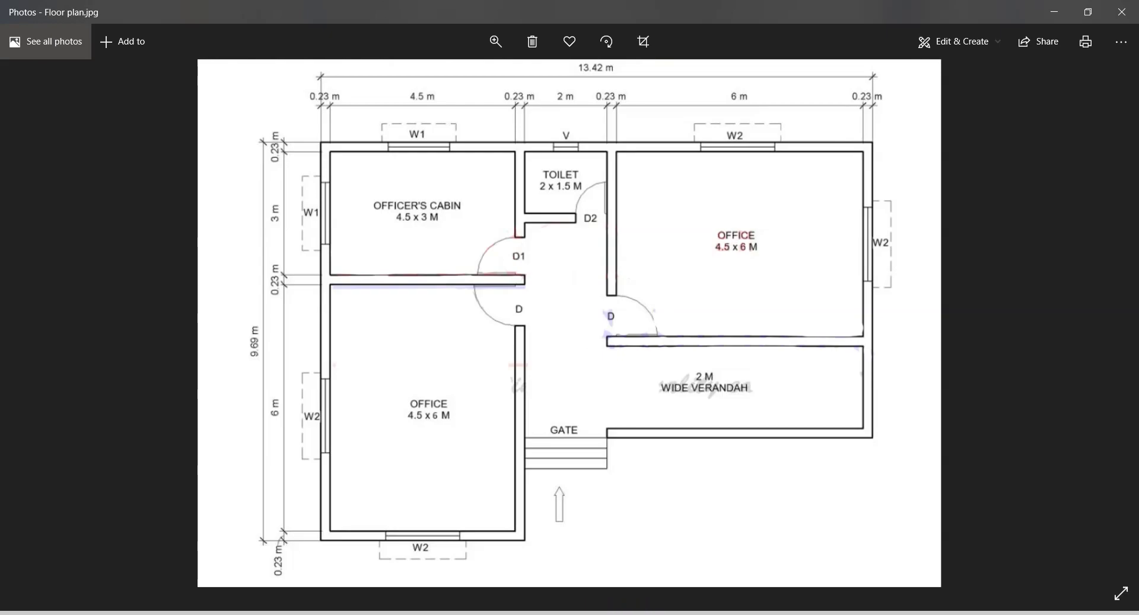
Switch to the 750 x 2100mm type and place door 3 into the officer's cabin, then check the reference
key(alt+Tab)
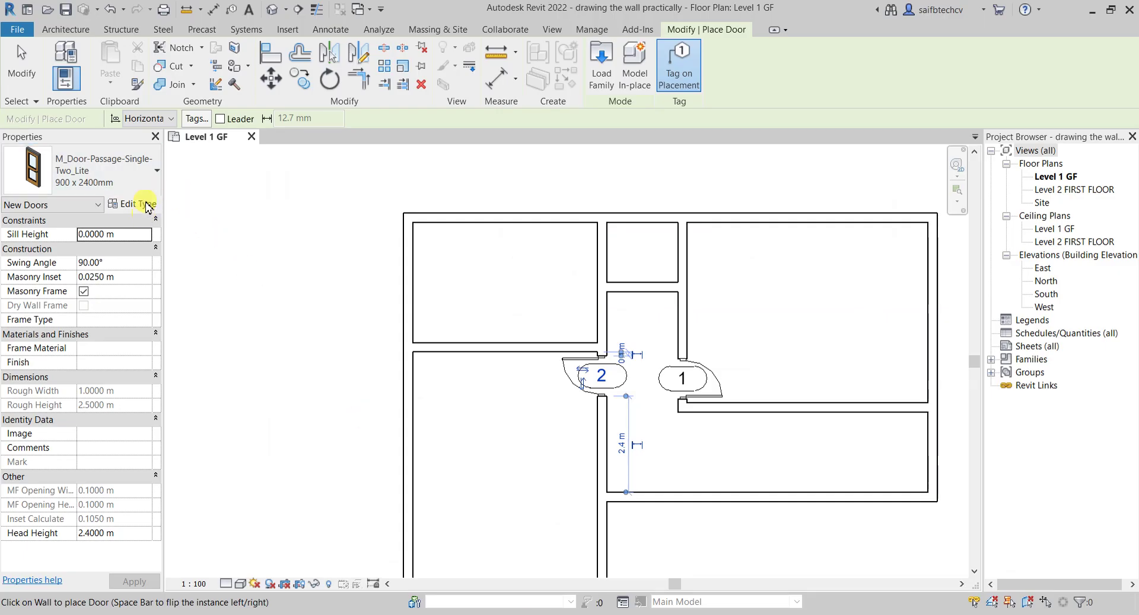
click(157, 172)
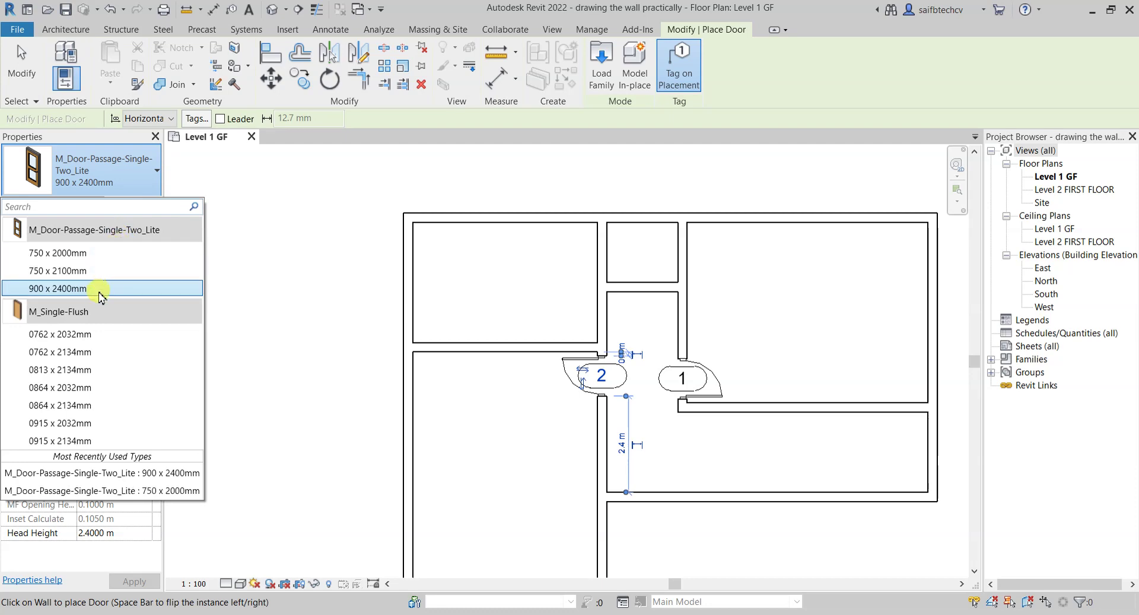
click(89, 273)
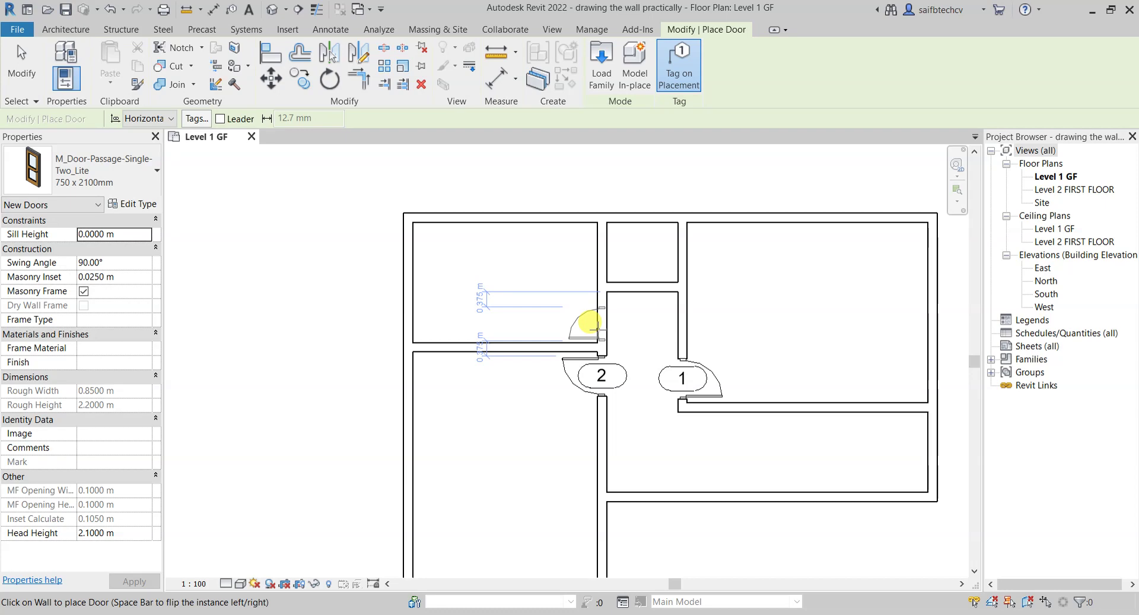
scroll(589, 322, up, 4)
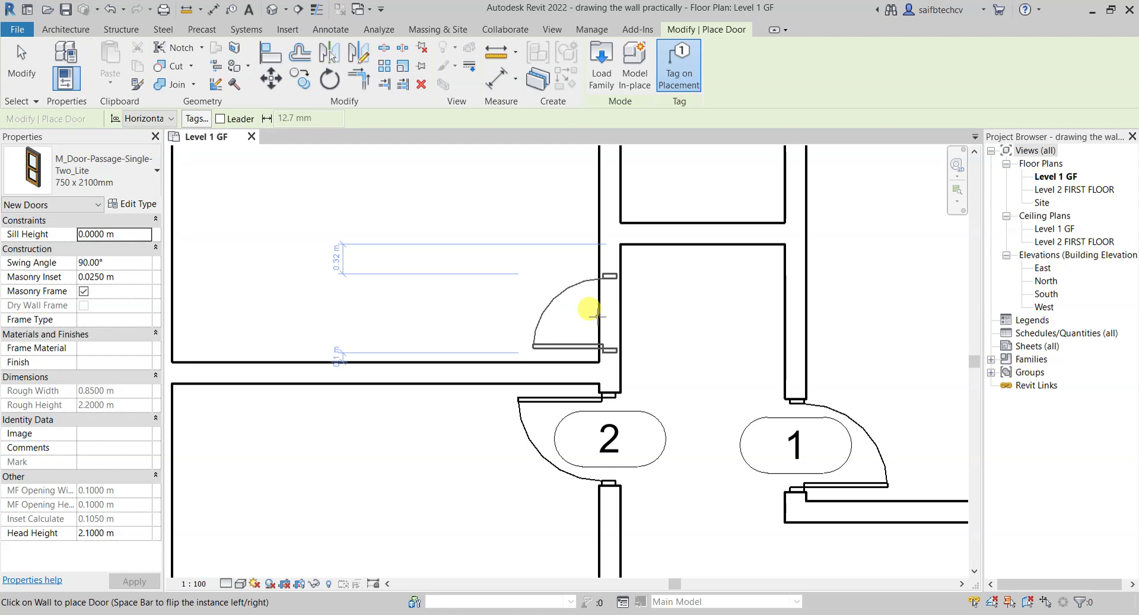
click(598, 316)
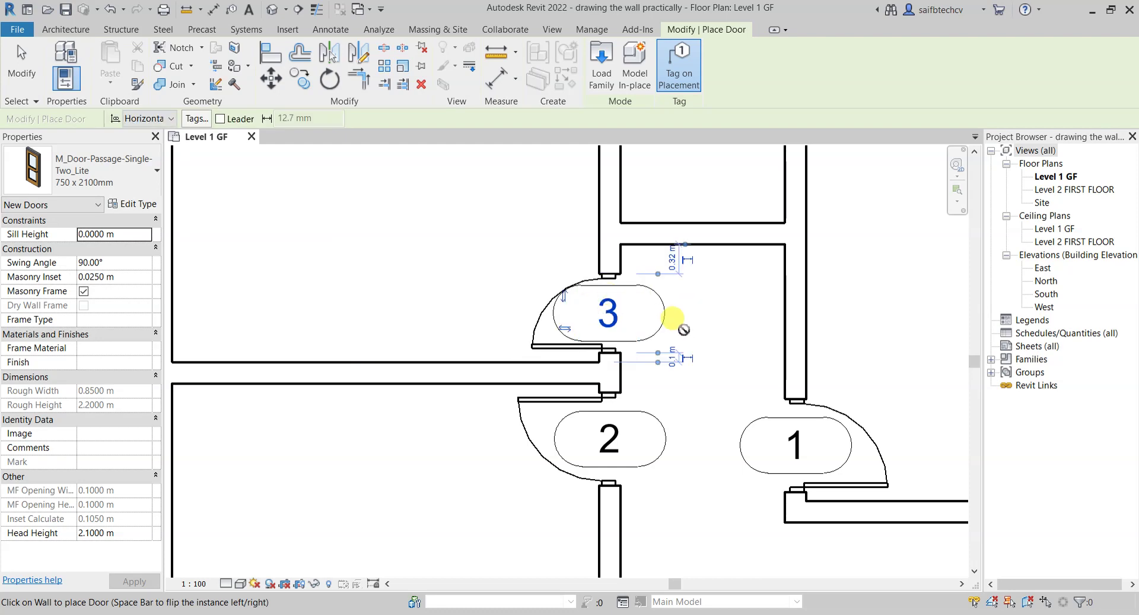
scroll(726, 305, down, 1)
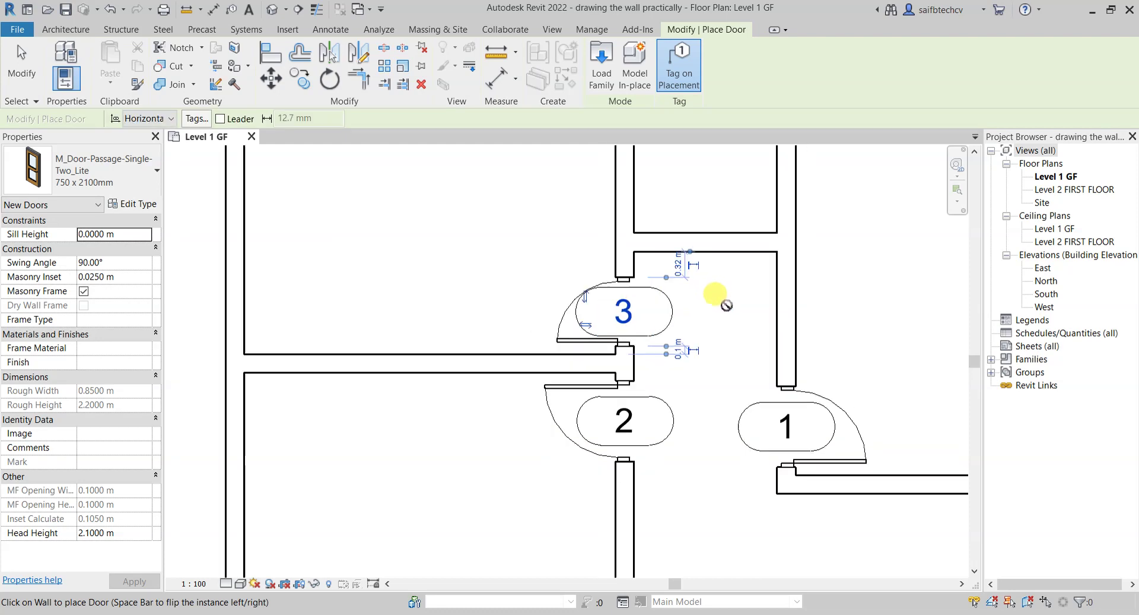
click(682, 608)
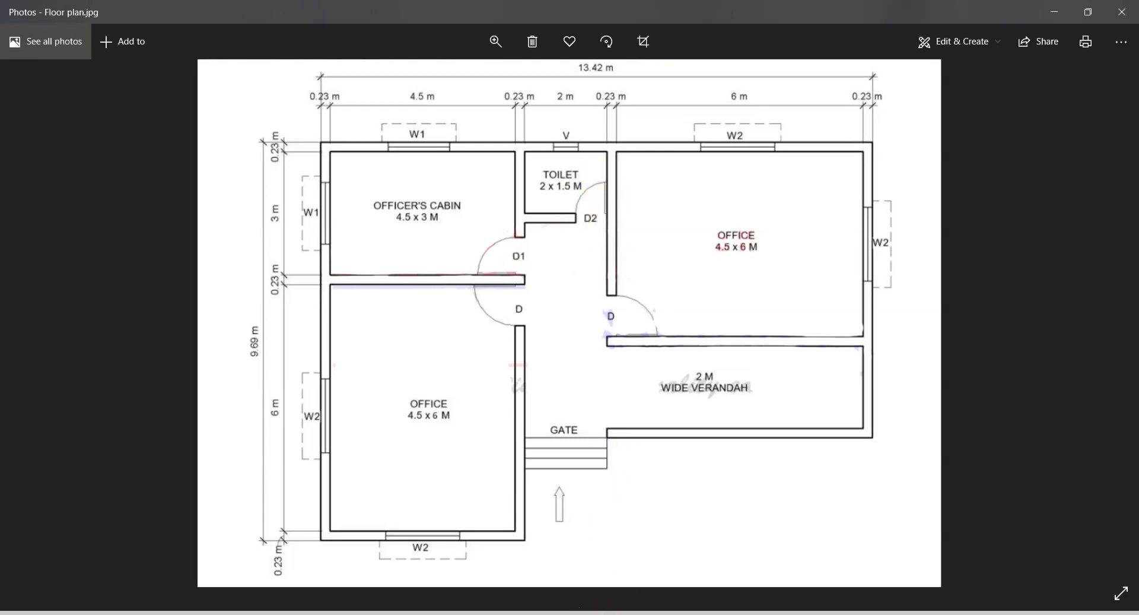
click(599, 613)
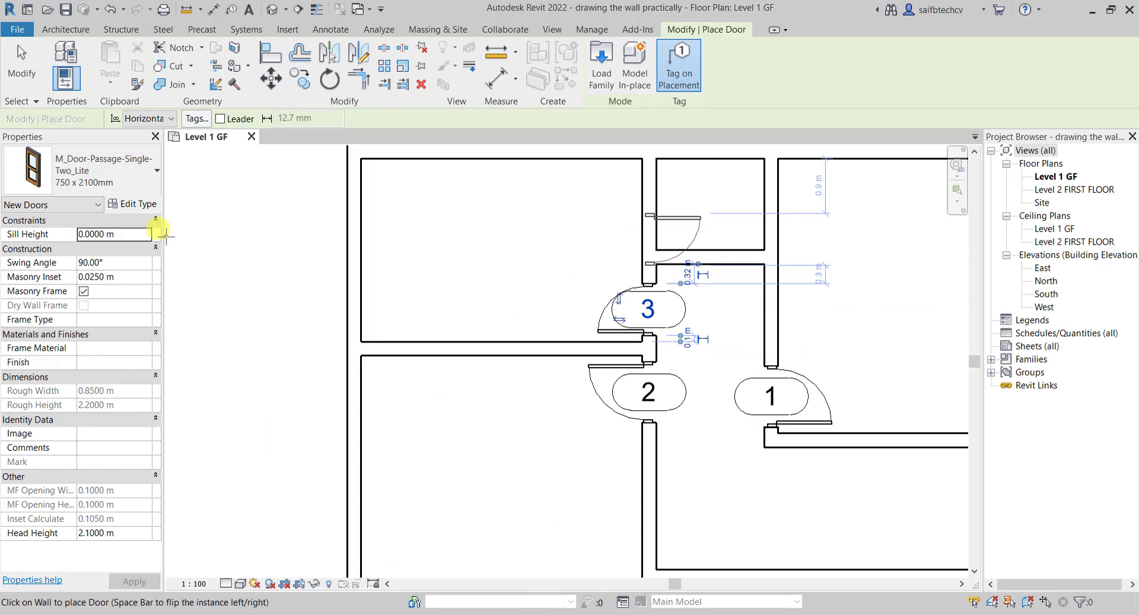
Switch to the 750 x 2000mm type, place door 4 in the toilet's lower wall, and exit the Door tool
click(148, 175)
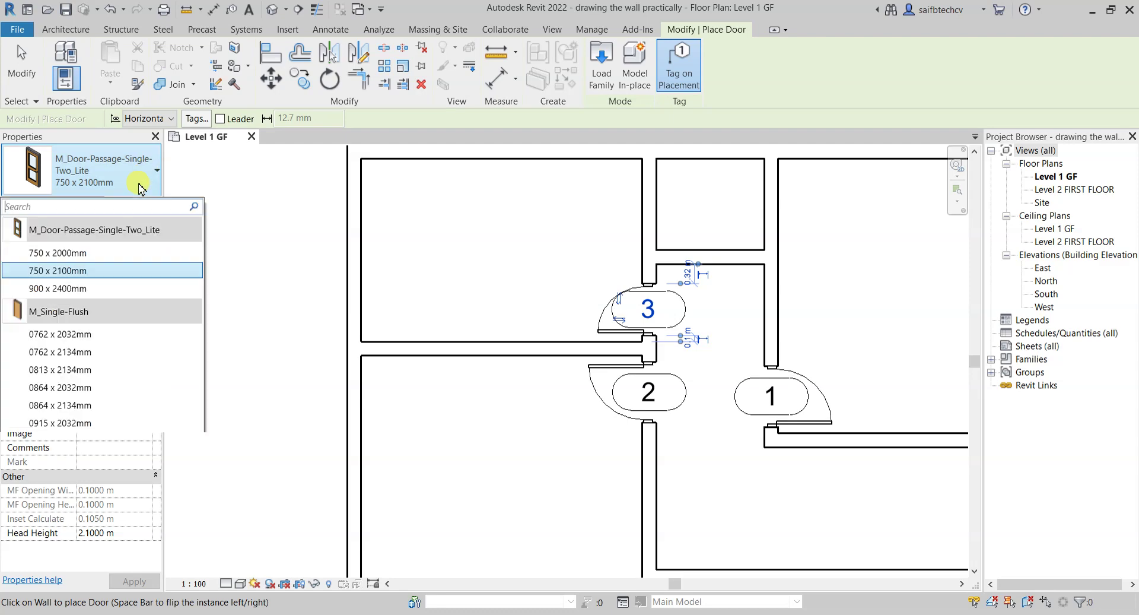
click(73, 252)
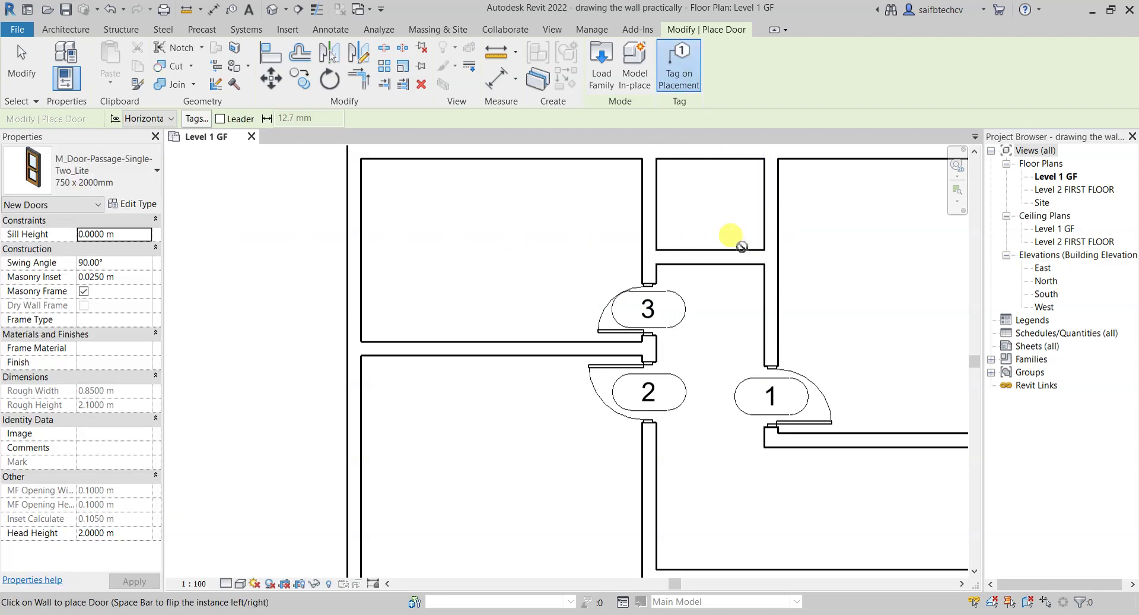
scroll(741, 244, up, 1)
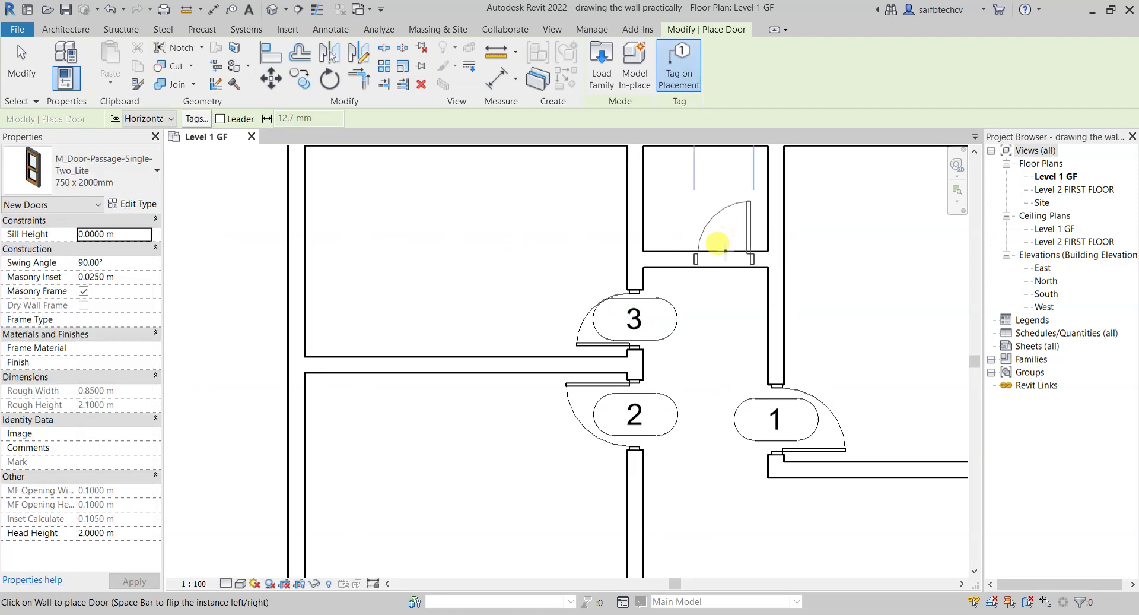
middle_drag(721, 245, 639, 423)
click(639, 423)
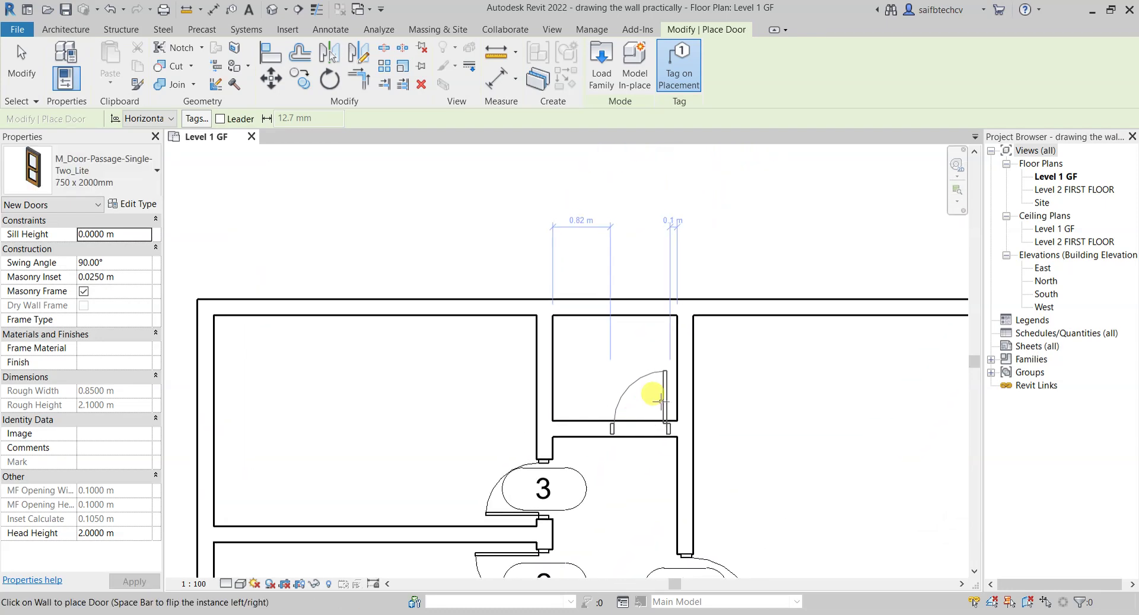
scroll(758, 375, down, 1)
middle_drag(771, 423, 749, 324)
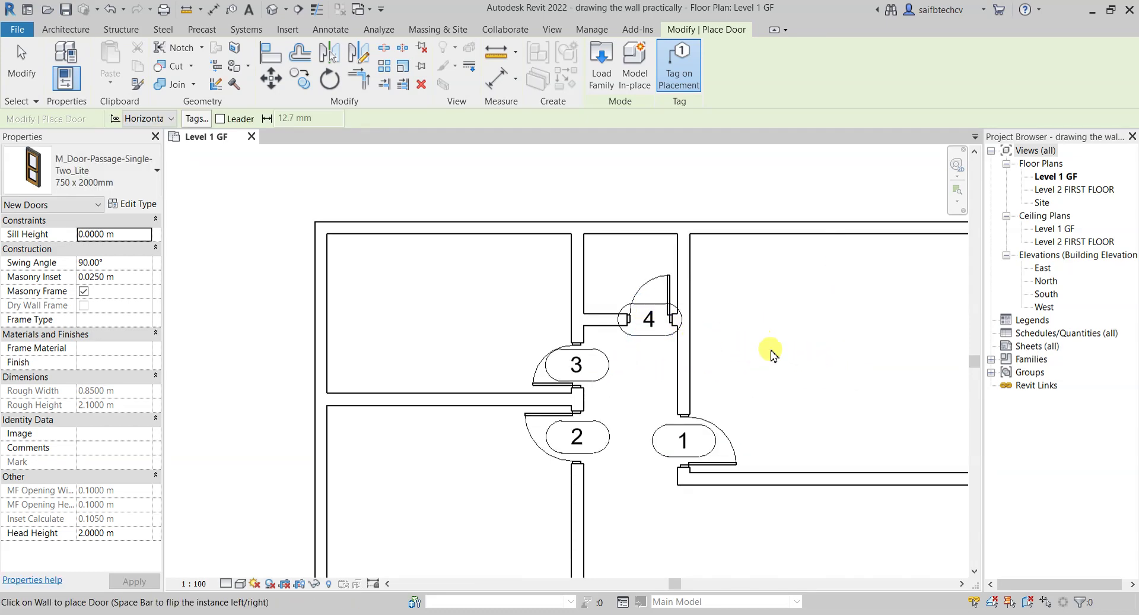
key(Escape)
key(Escape)
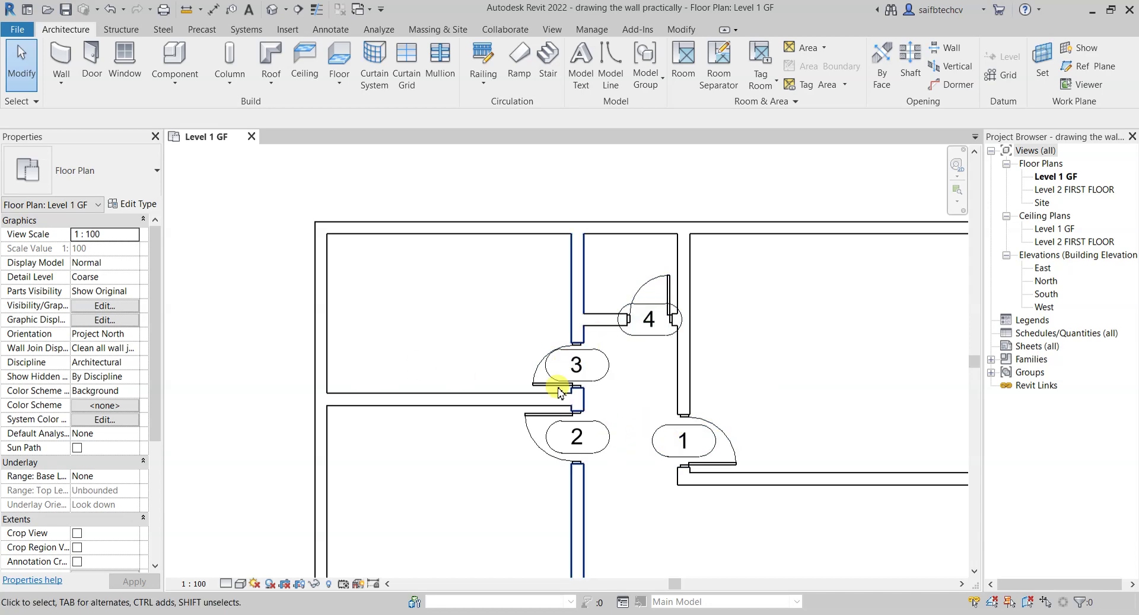
Set the view scale to 1:50 and select doors 1 and 2 together
click(198, 584)
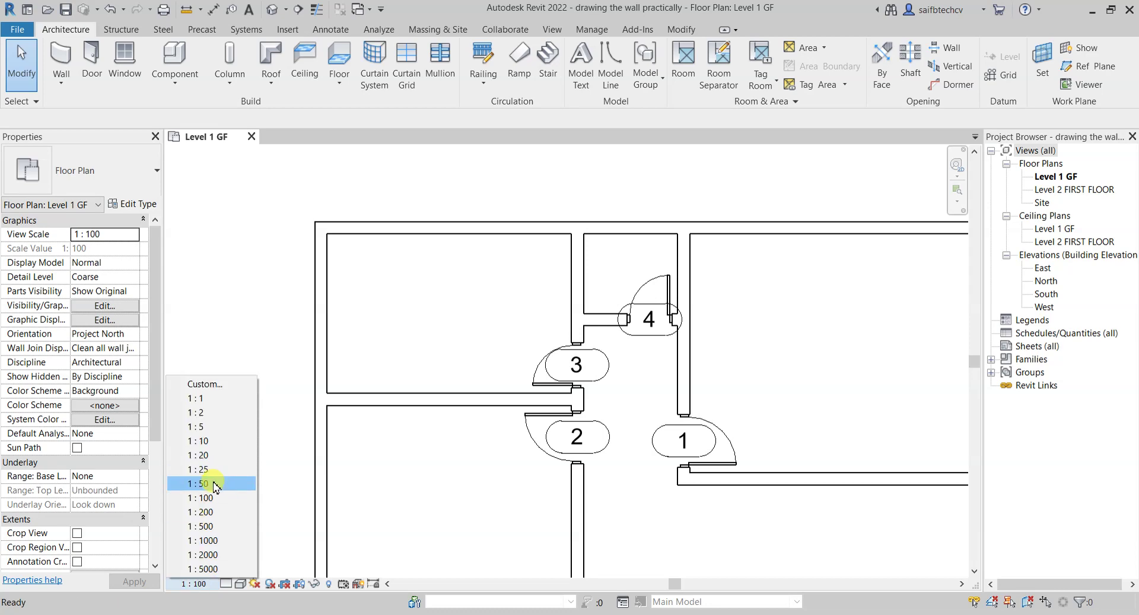
click(214, 484)
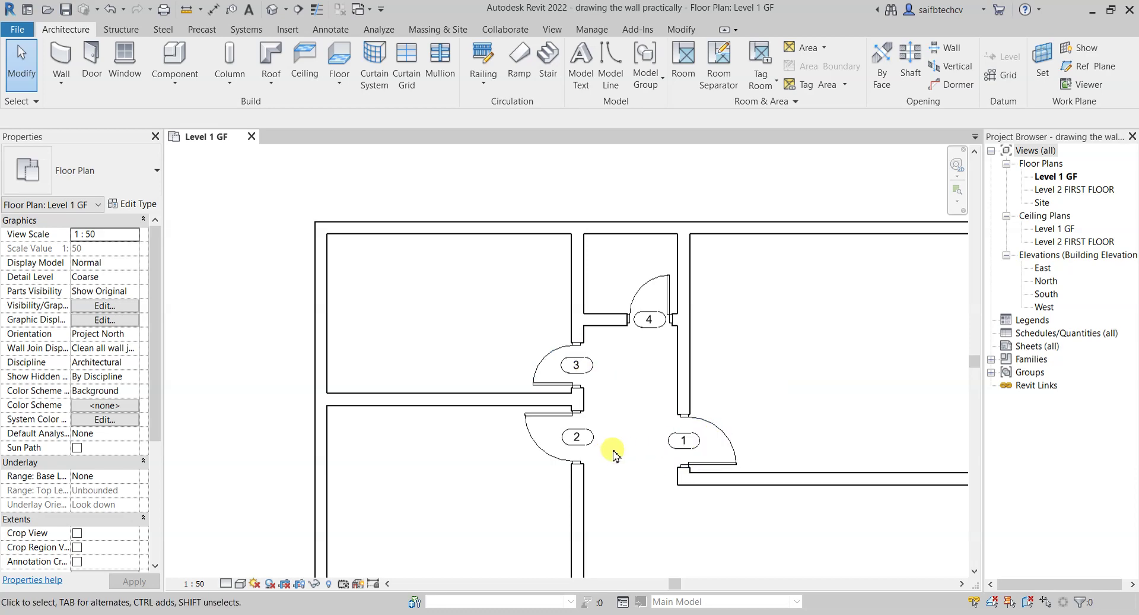
click(710, 467)
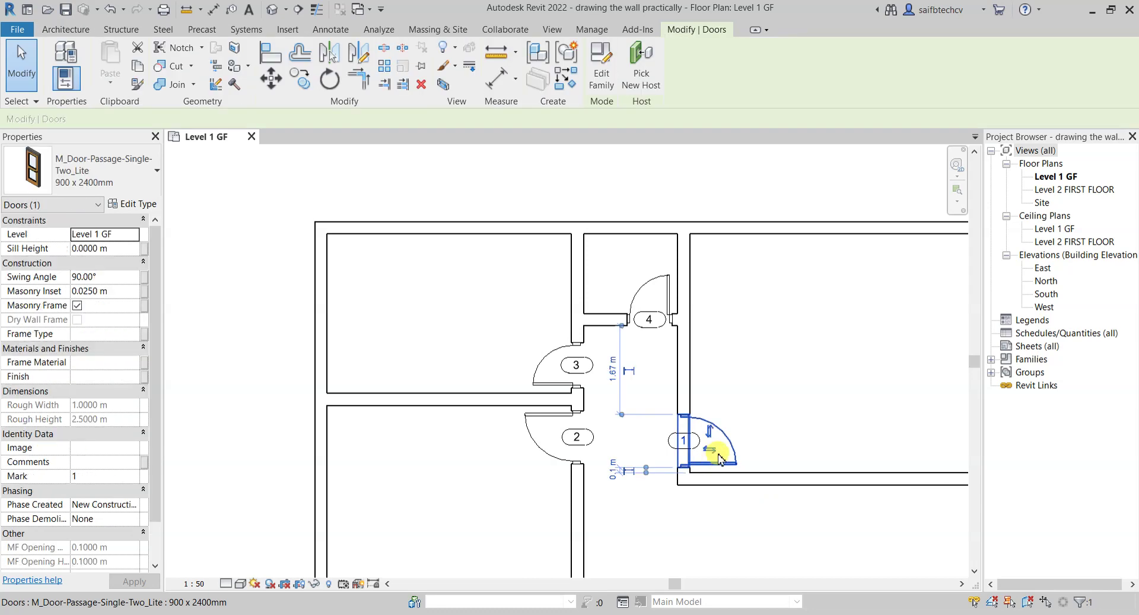
scroll(732, 461, up, 2)
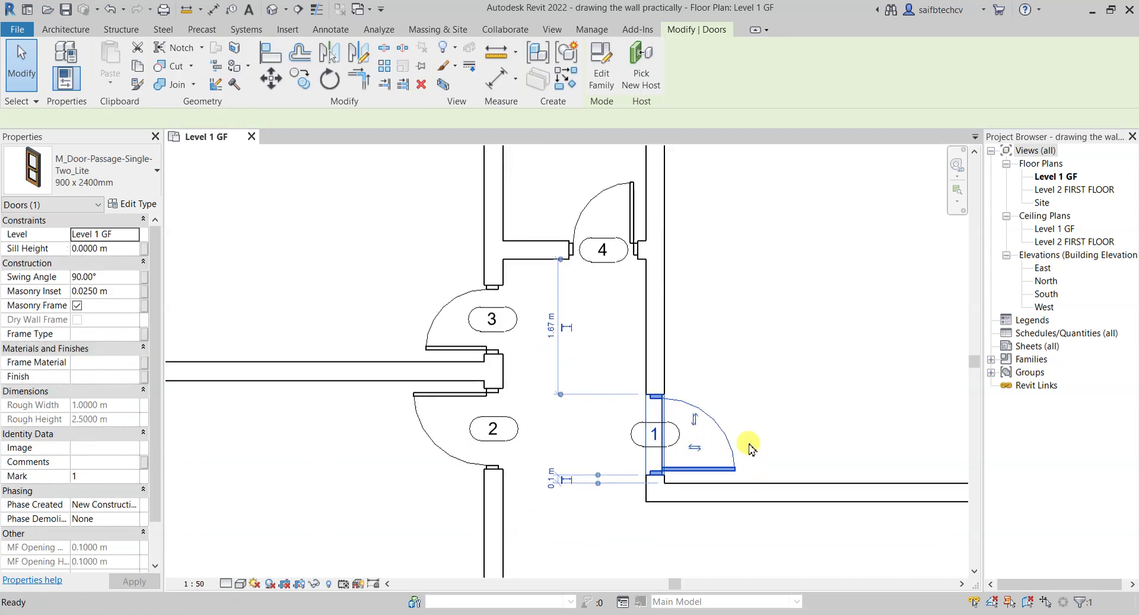
key(ctrl+Left)
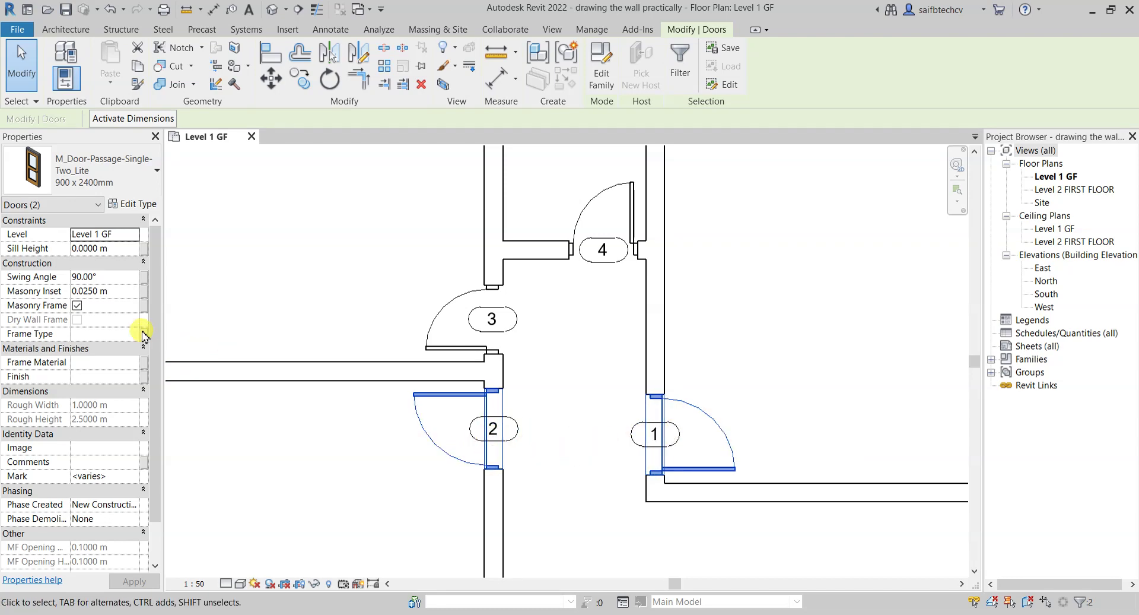
Give both 900 x 2400mm doors the Mark D, accepting the duplicate Mark warning
drag(148, 303, 143, 389)
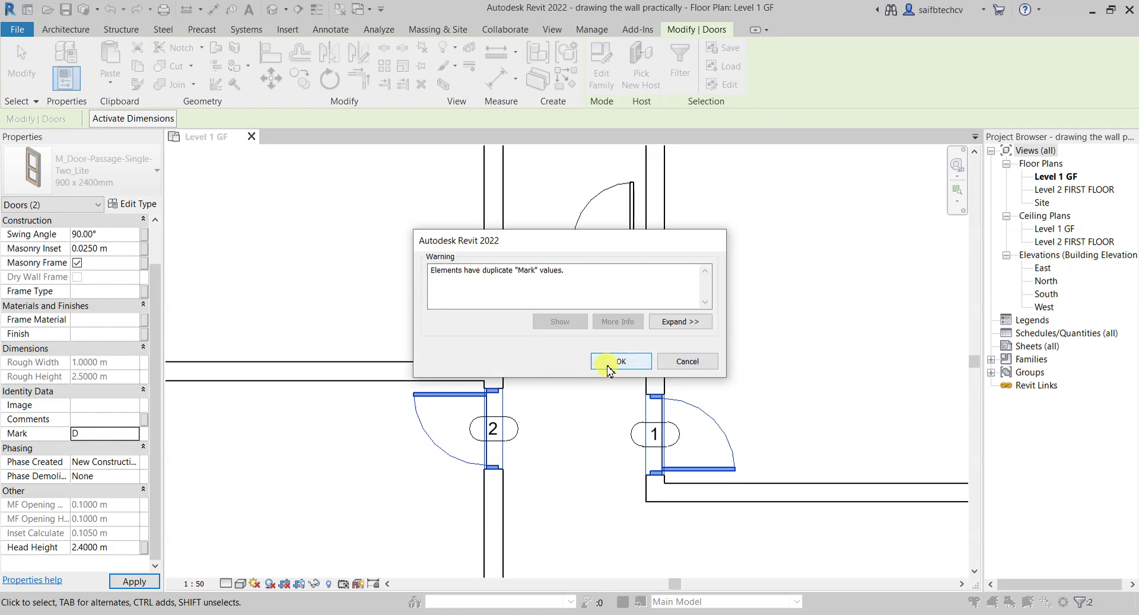
click(609, 363)
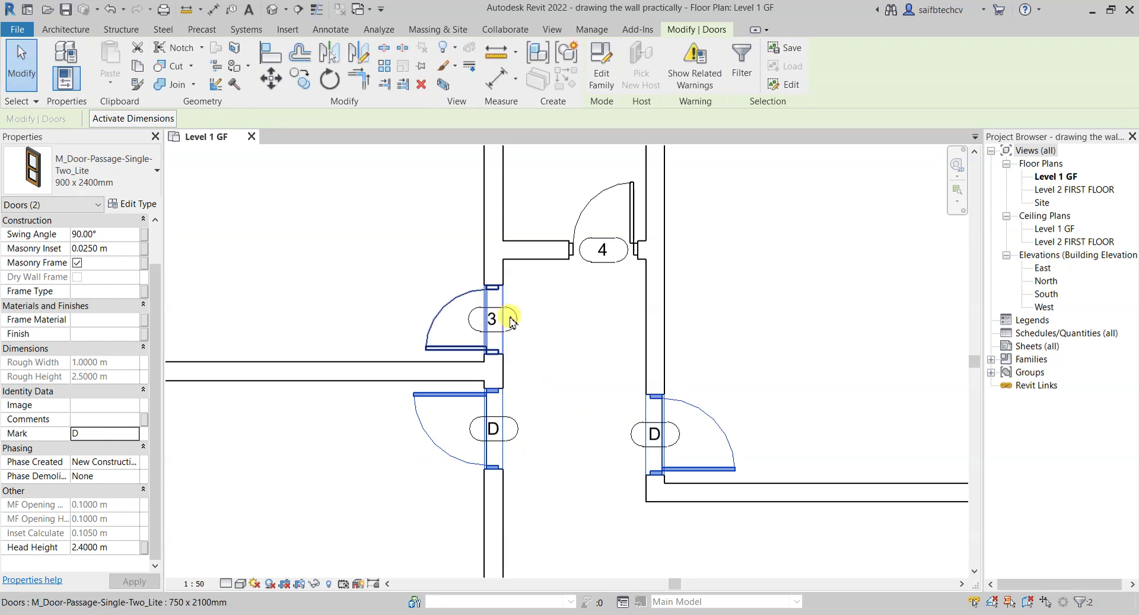
Edit the door tags so door 3 reads D1 and door 4 reads D2, then deselect
click(443, 349)
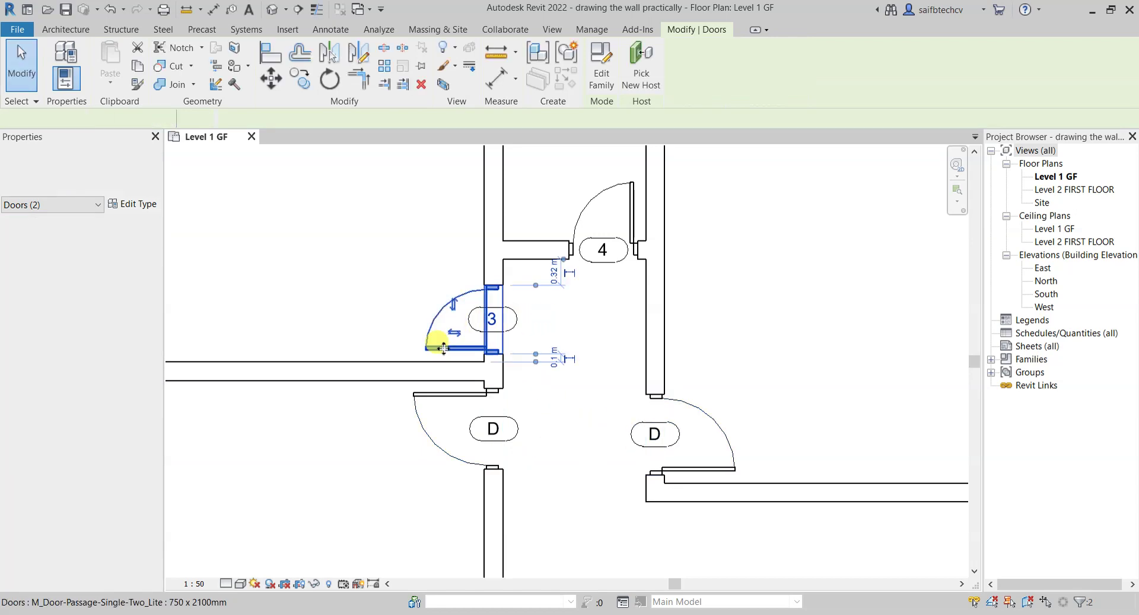
double_click(493, 323)
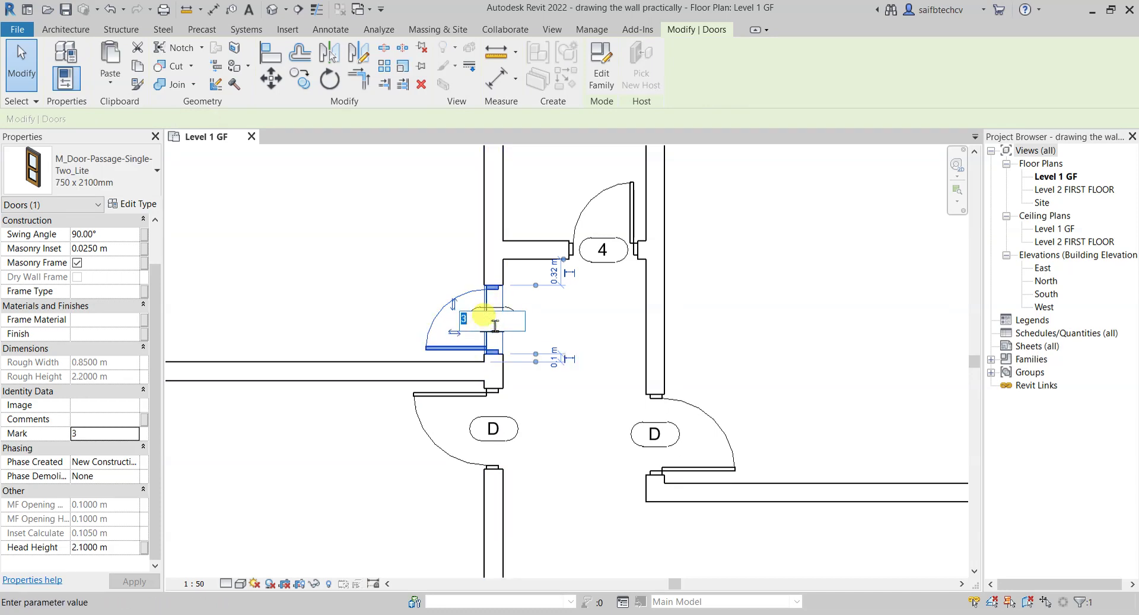
text(D1)
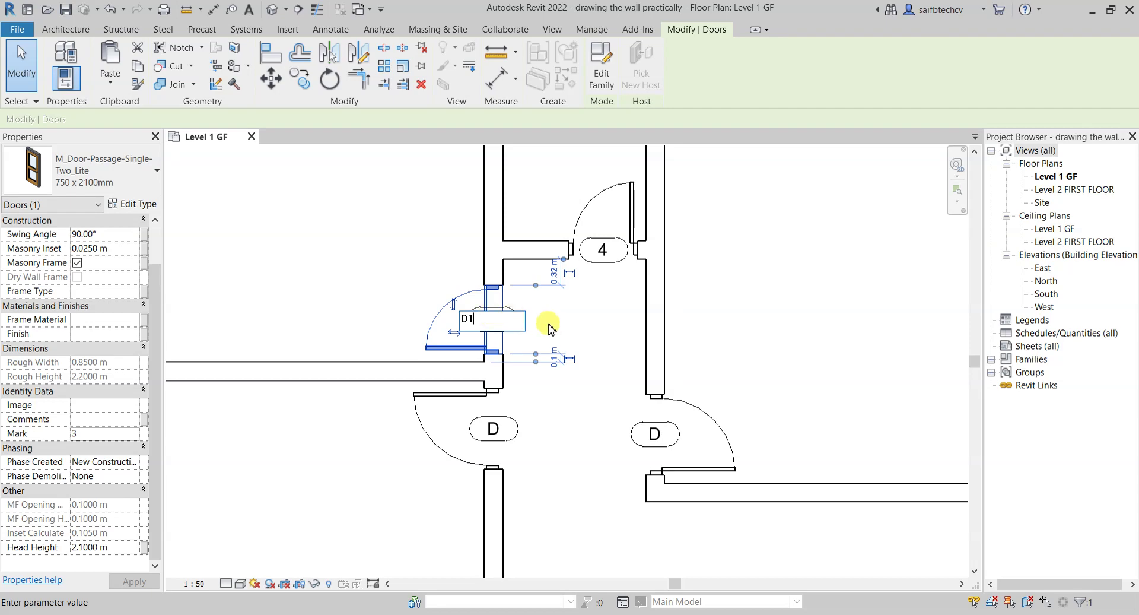
key(Return)
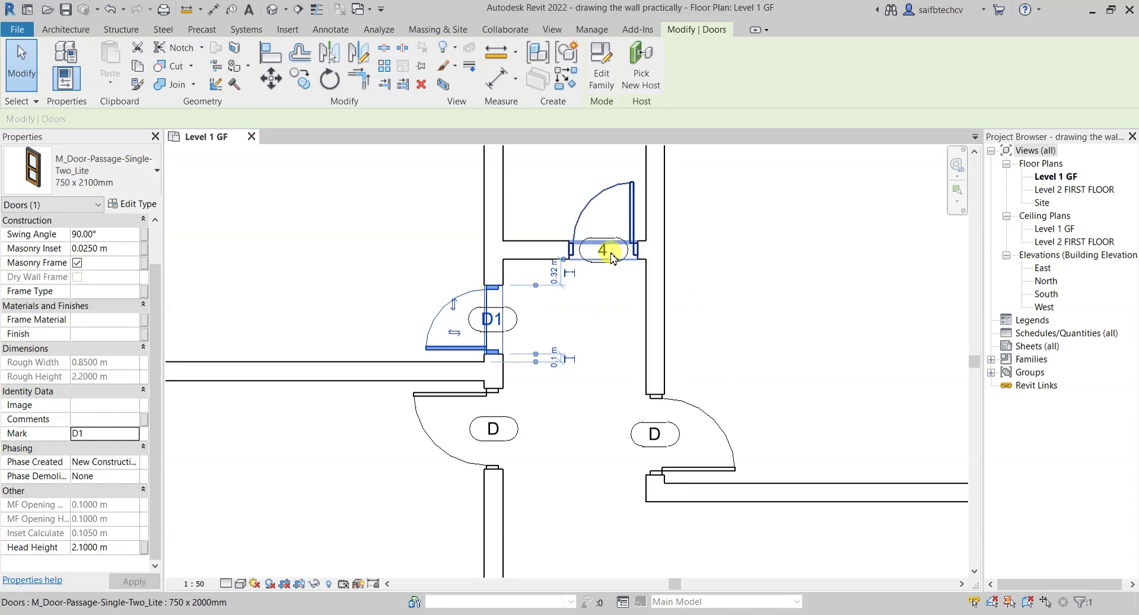
click(612, 256)
click(606, 251)
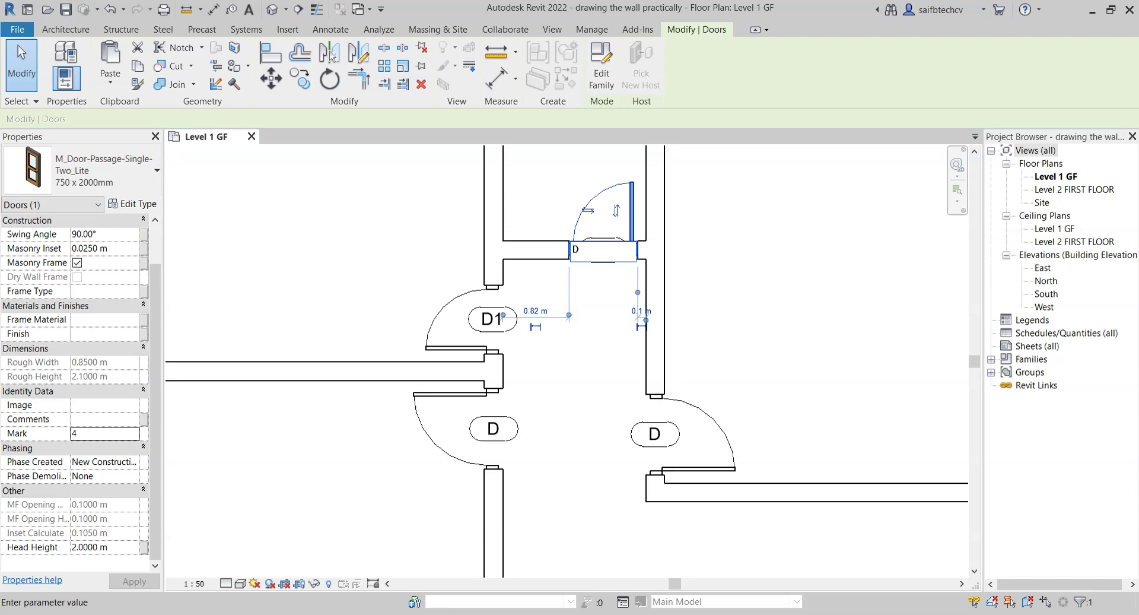
key(Return)
scroll(733, 262, down, 2)
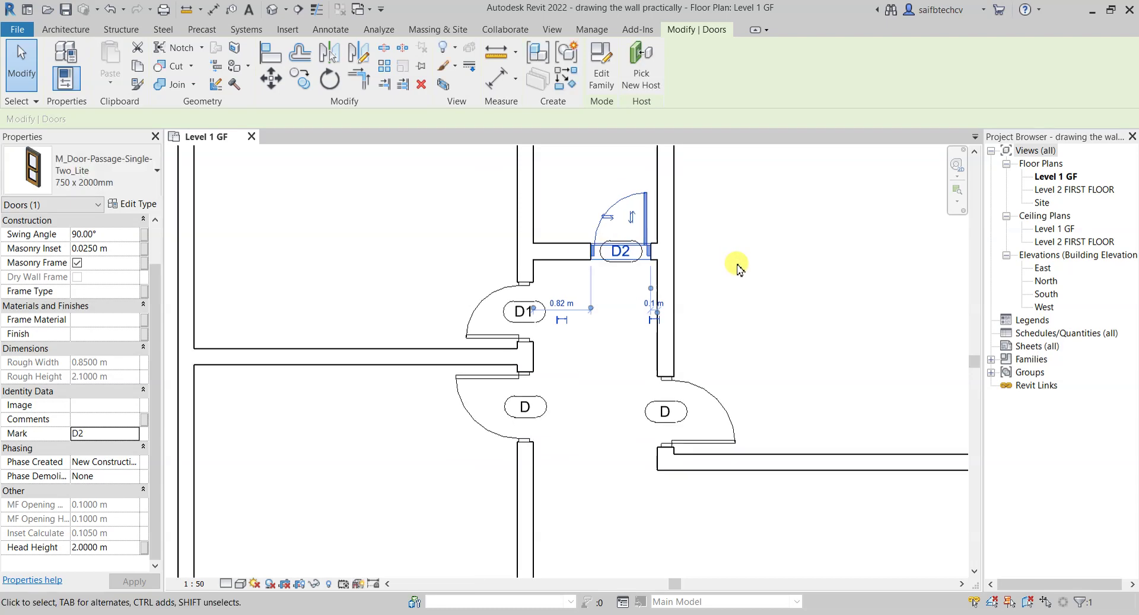
click(778, 286)
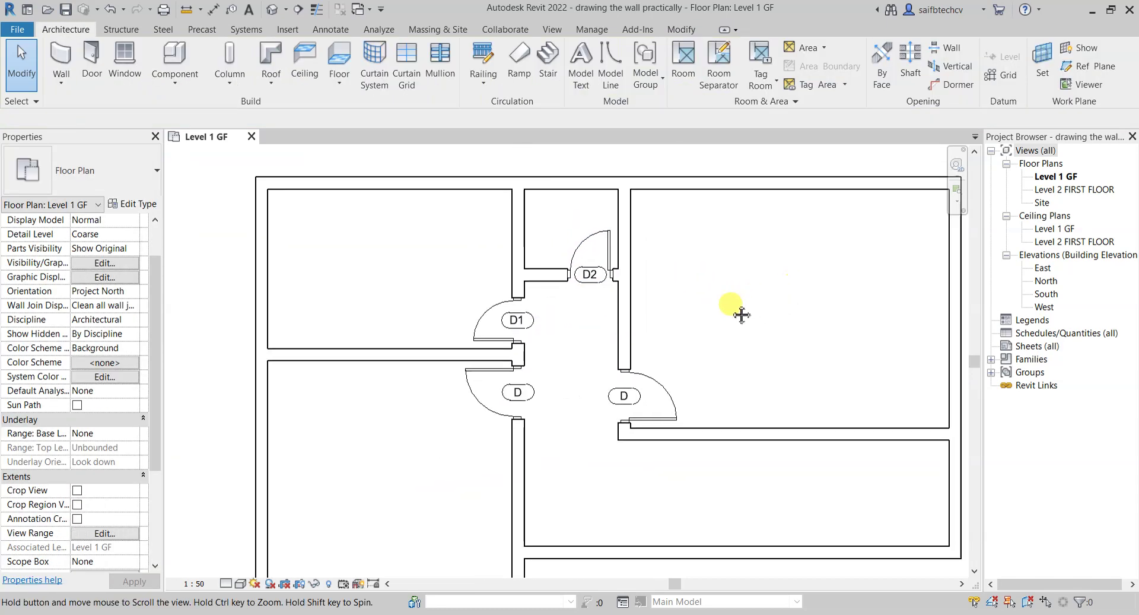